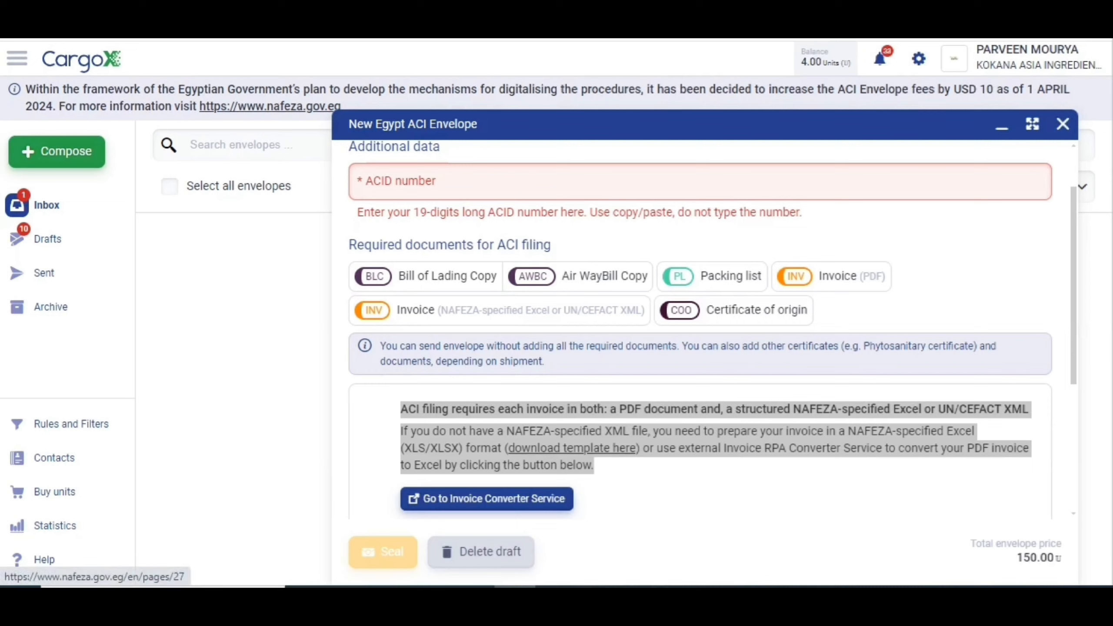
Switch to the Book1 commercial invoice workbook in Excel and check its exporter company name cell.
mouse_move(722, 595)
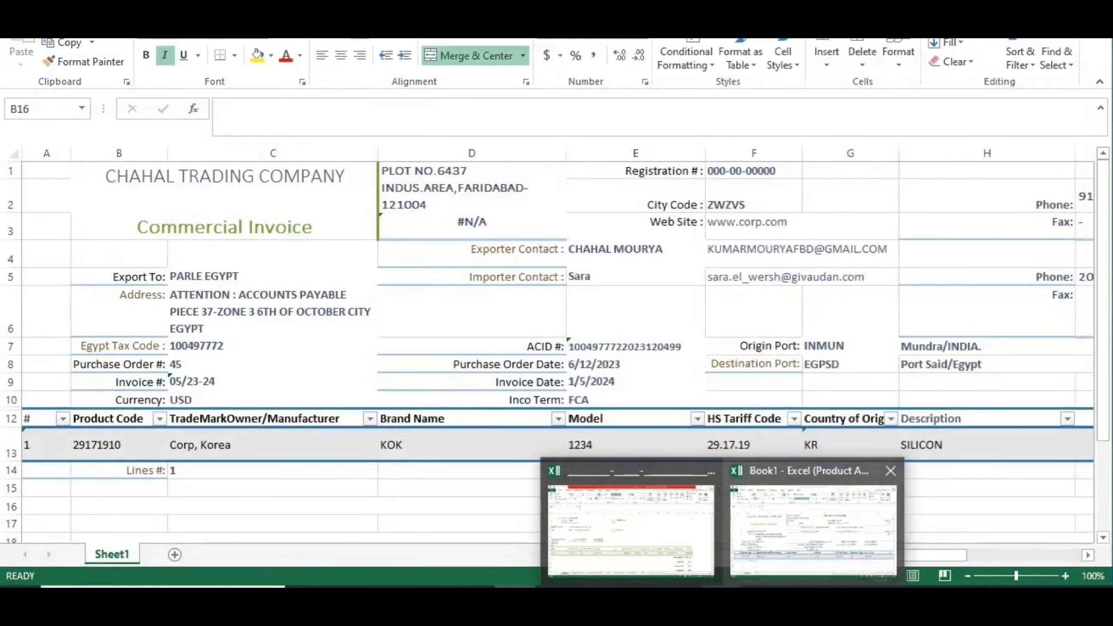
left_click(813, 530)
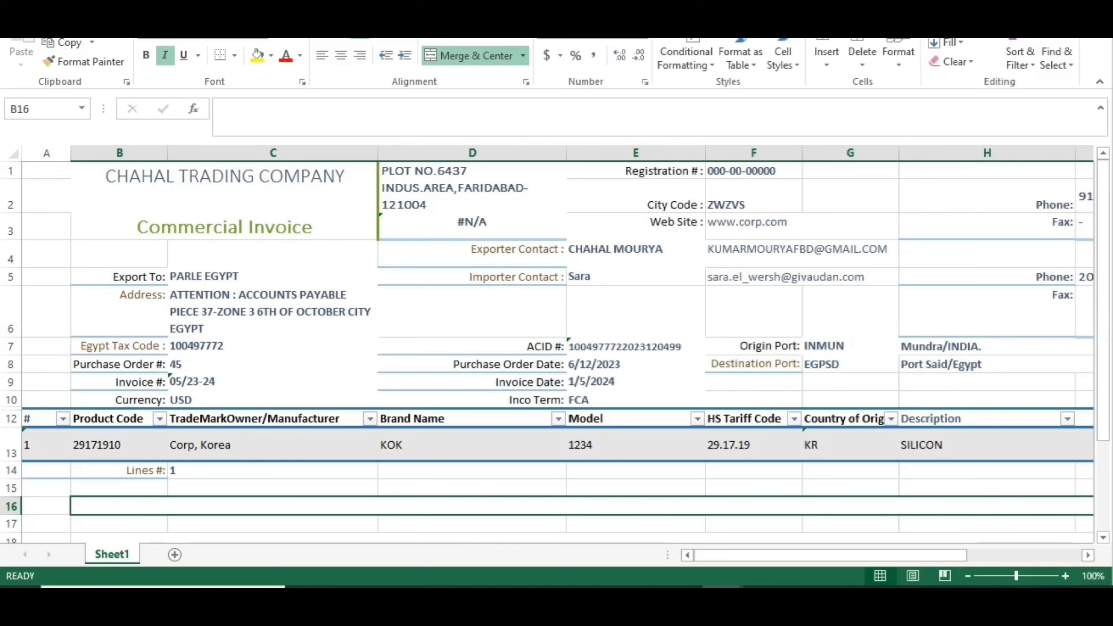
left_click(225, 188)
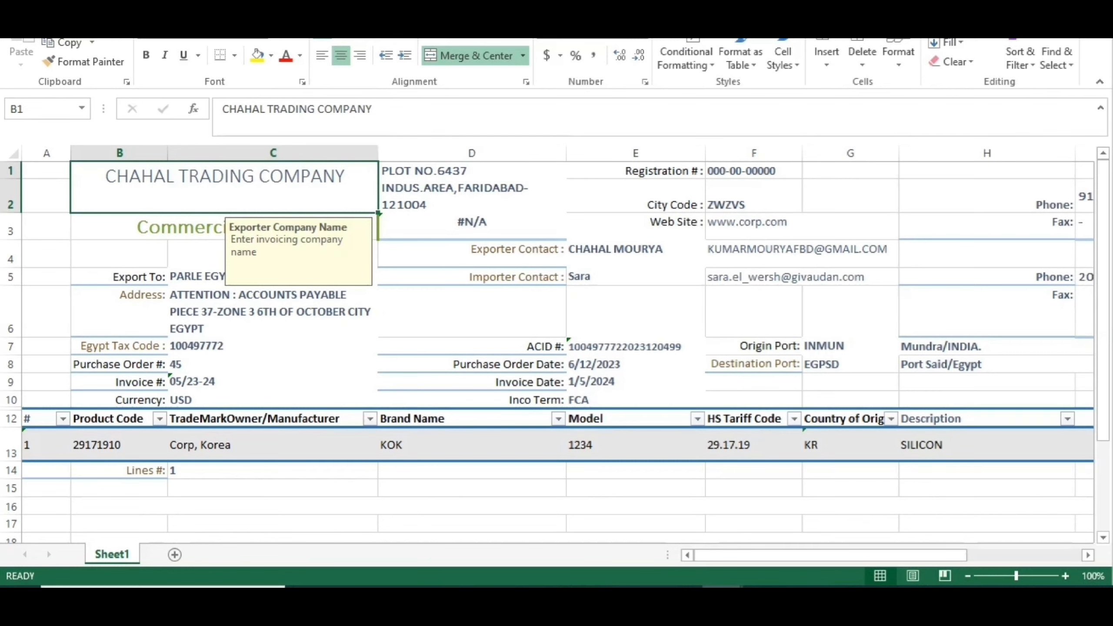
left_click(472, 311)
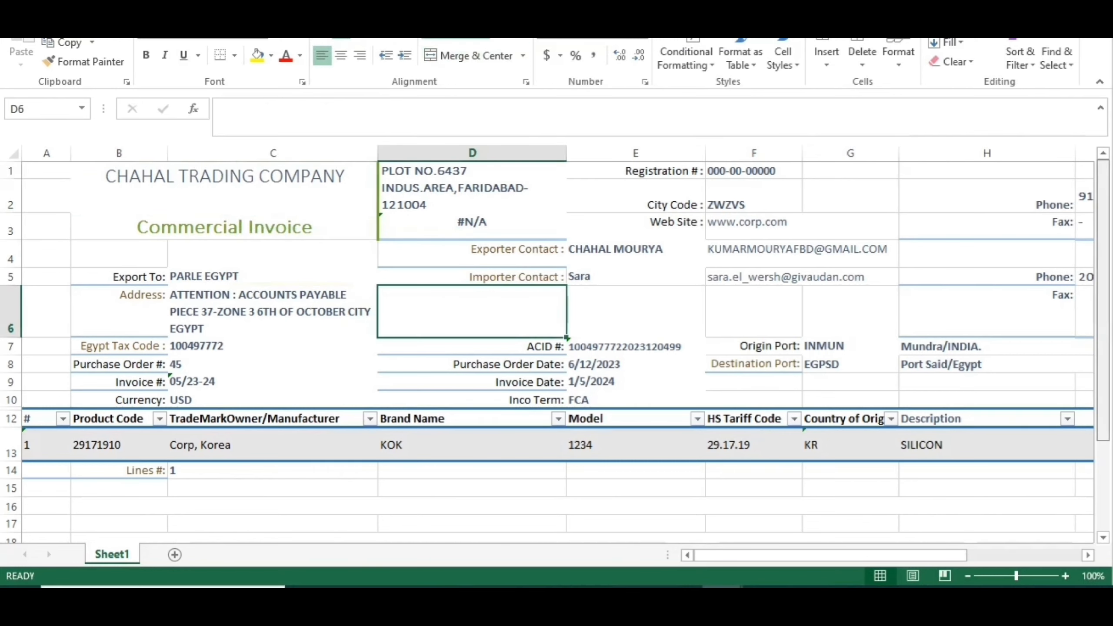
Read the entry guidance for the invoice's destination port code.
scroll(548, 351, "down", 2)
scroll(548, 351, "up", 2)
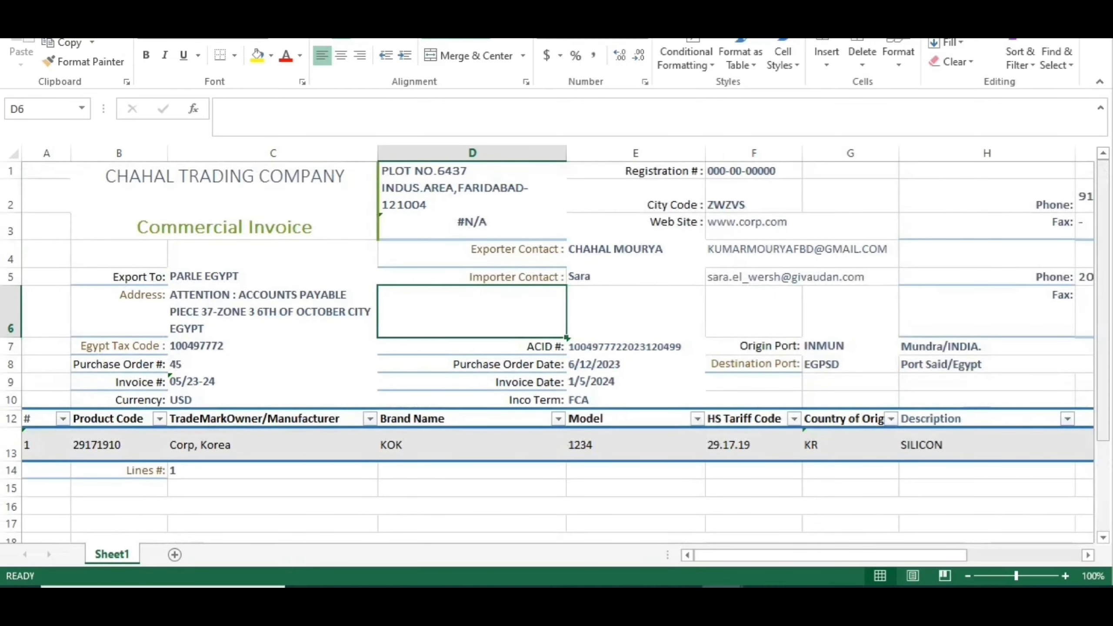
left_click(850, 365)
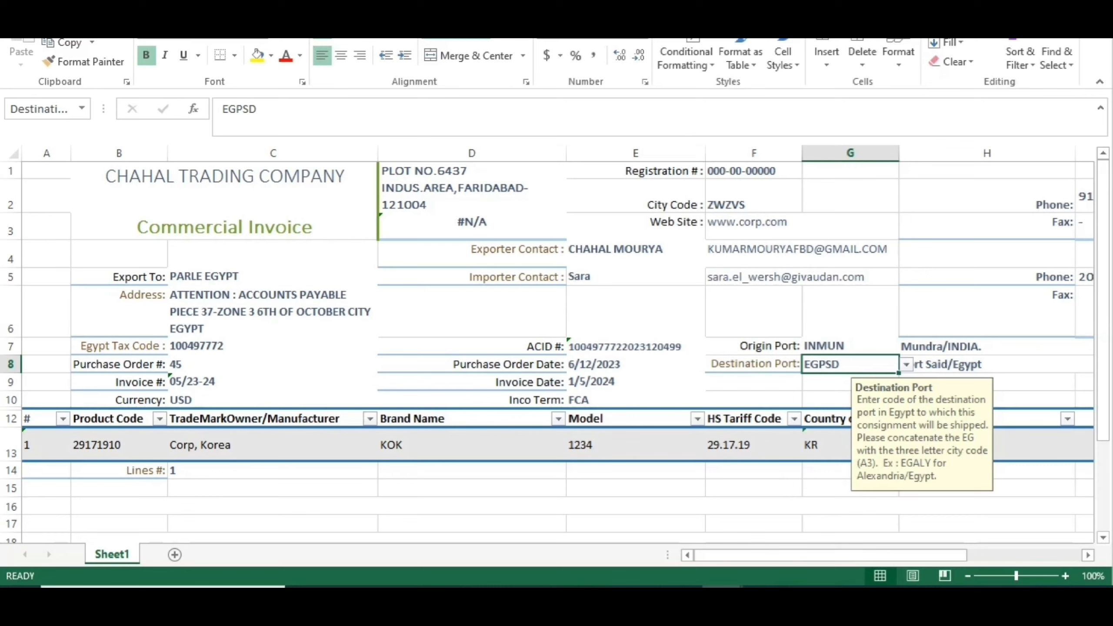
left_click(472, 312)
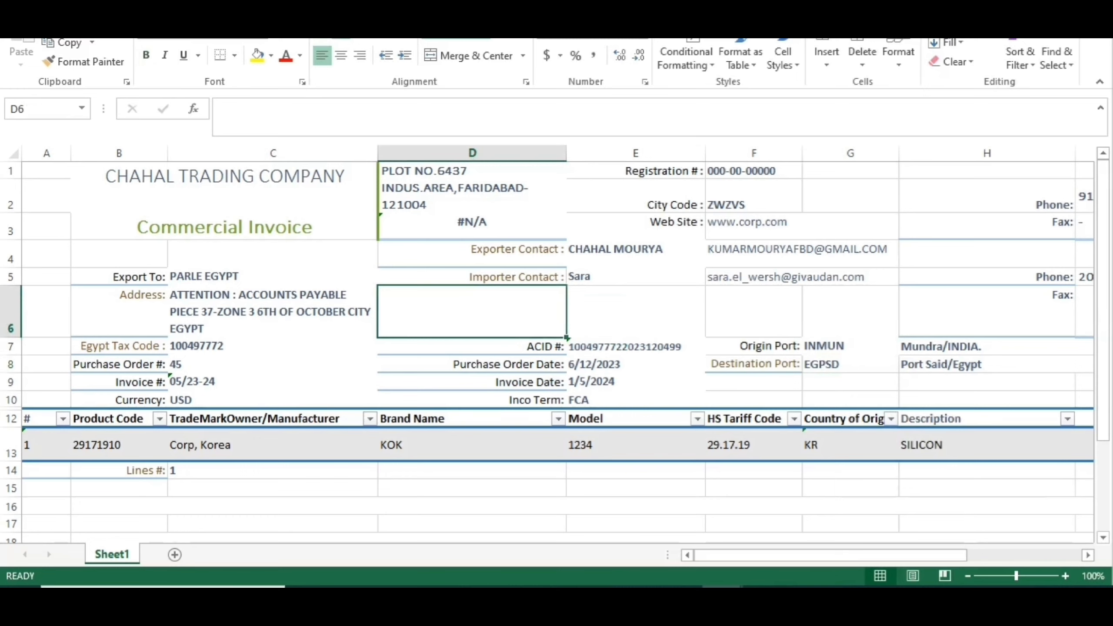
Examine the exporter's phone and fax fields in the invoice header.
left_click(988, 226)
key("Right")
key("Right")
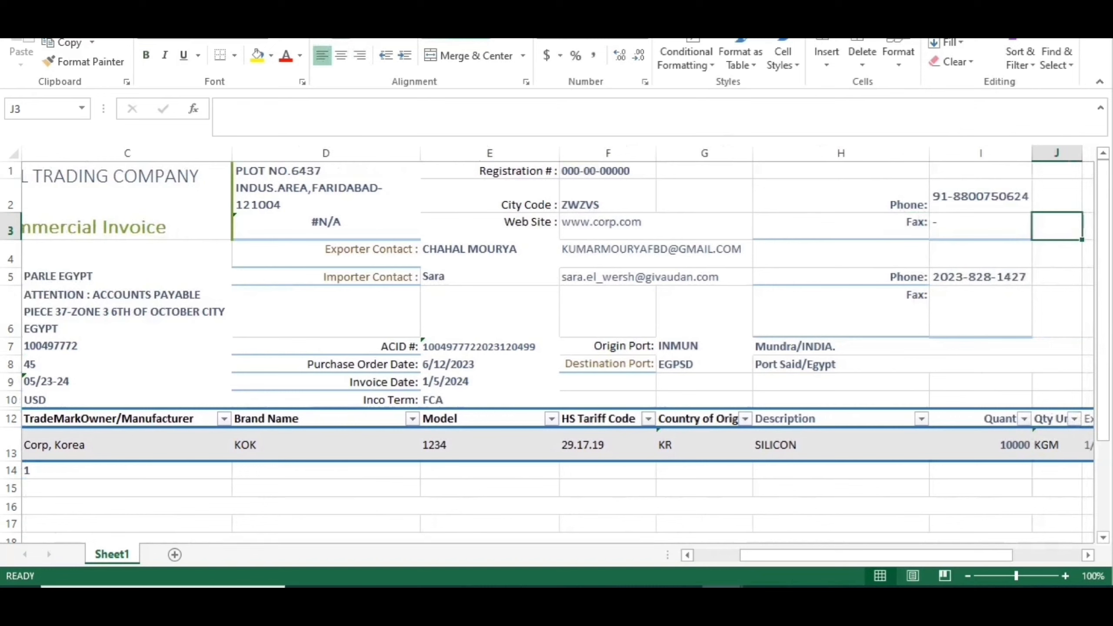
left_click(981, 196)
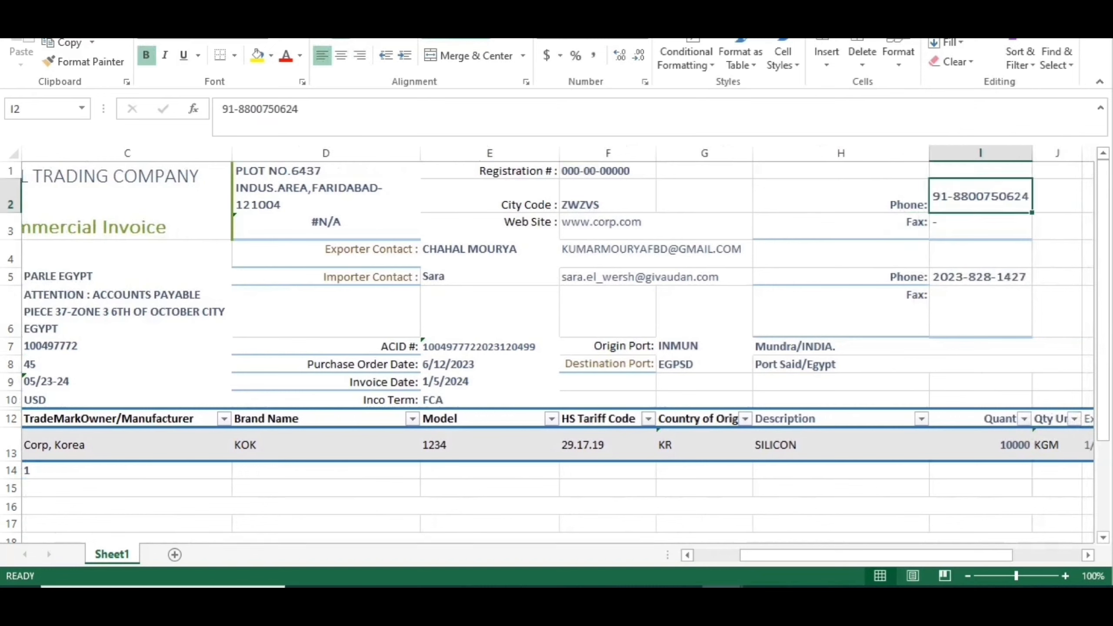
left_click(127, 254)
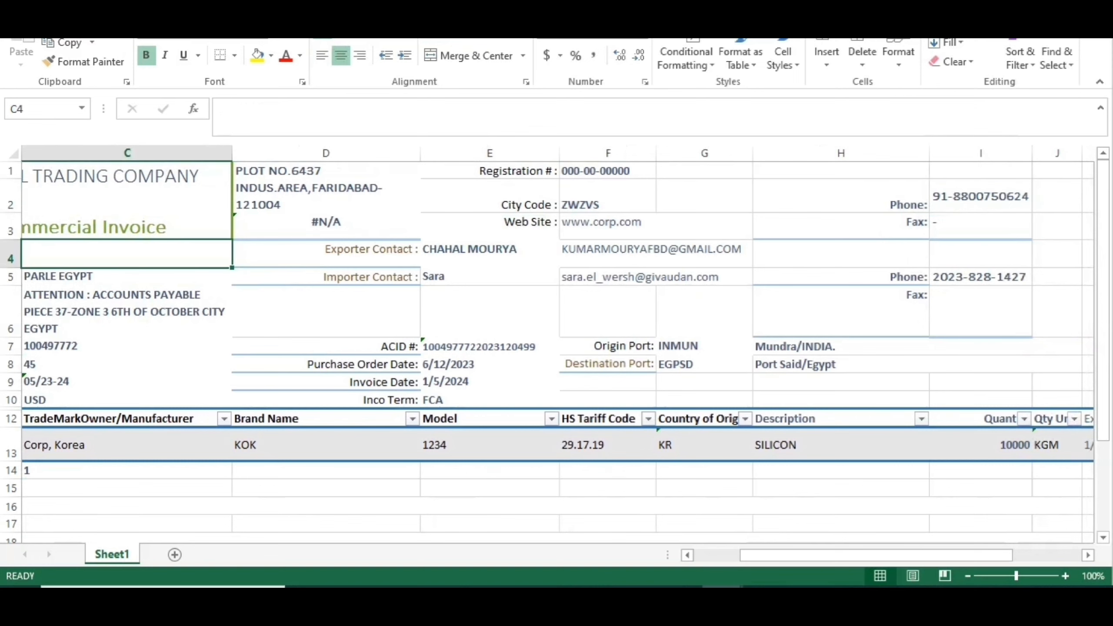
Read the entry guidance for the exporter company name and the exporter contact.
key("Left")
key("Left")
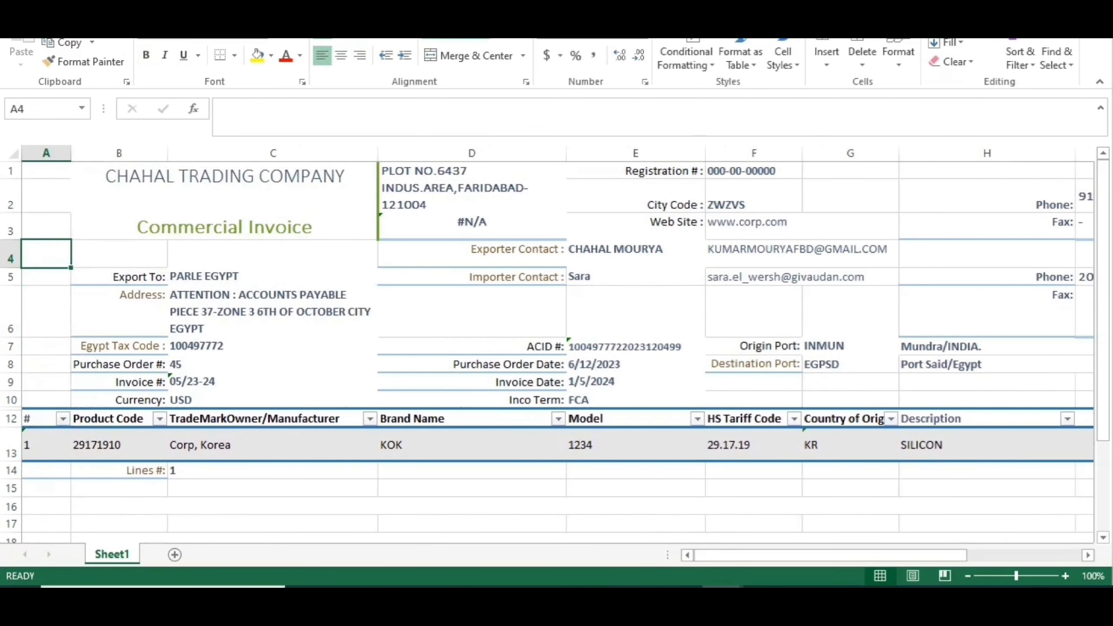
key("Right")
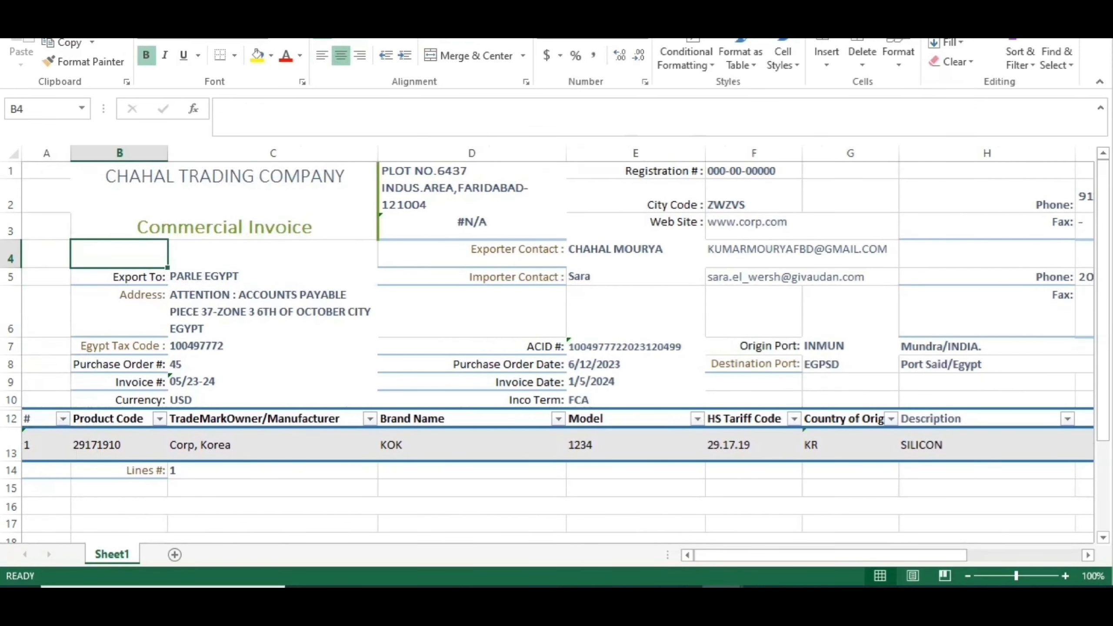
key("Up")
key("Up")
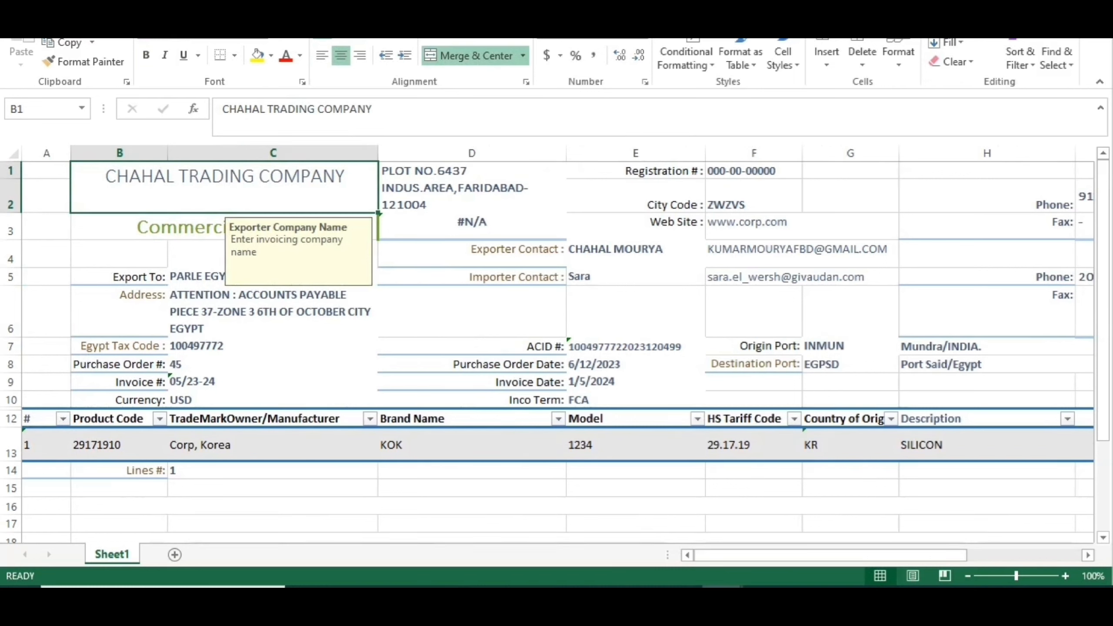
left_click(471, 255)
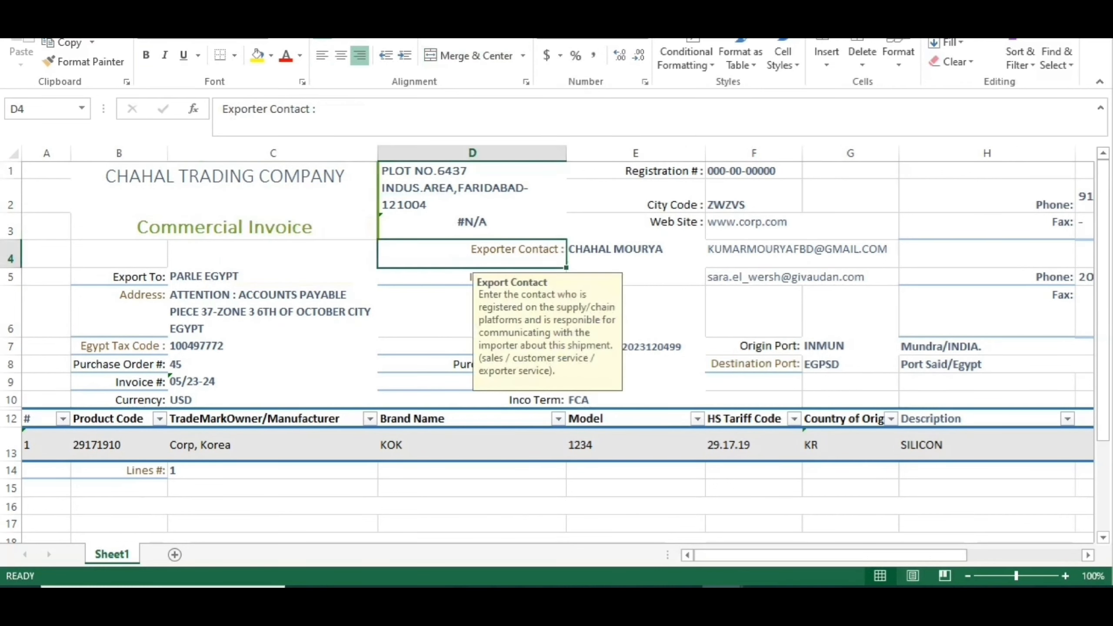
left_click(224, 187)
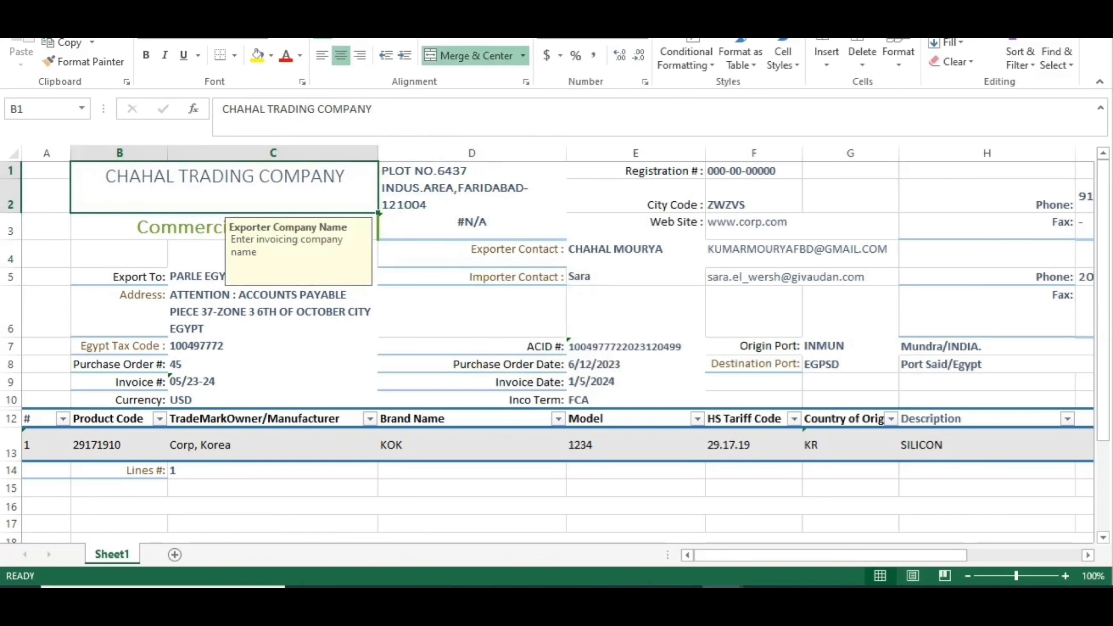
Inspect the exporter company name and invoice type cells, leaving their contents as they are.
key("F2")
key("Return")
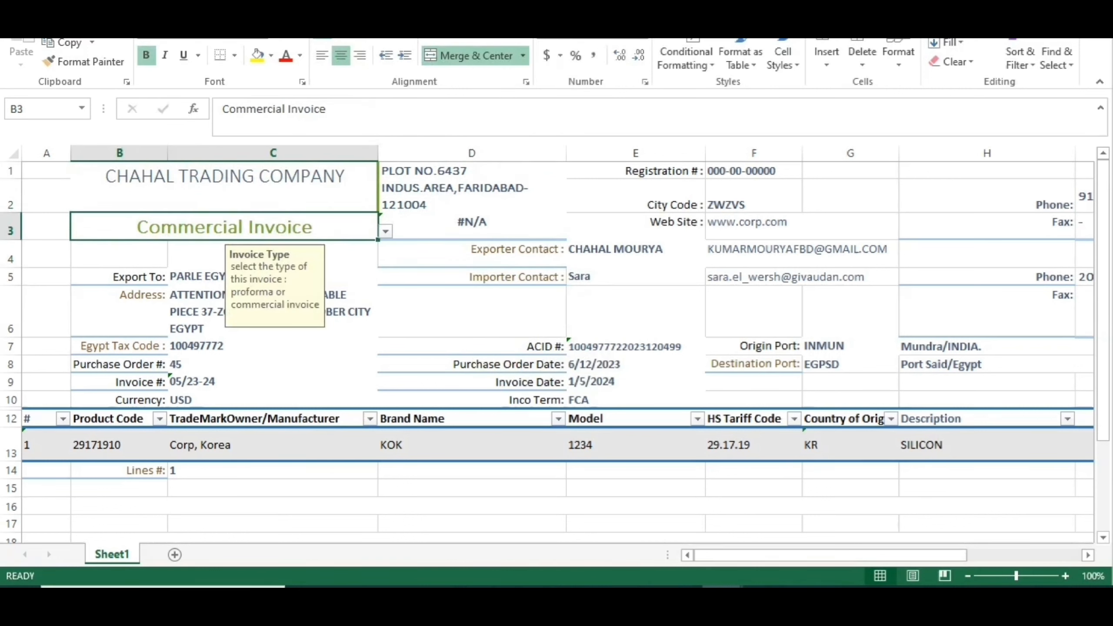
key("Up")
key("F2")
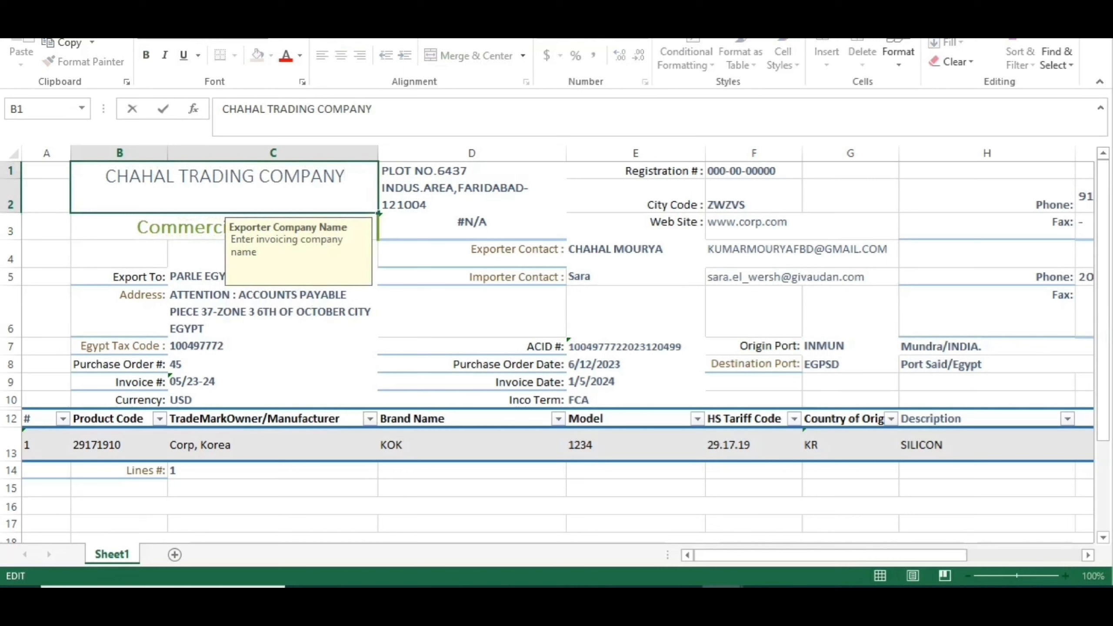
key("Return")
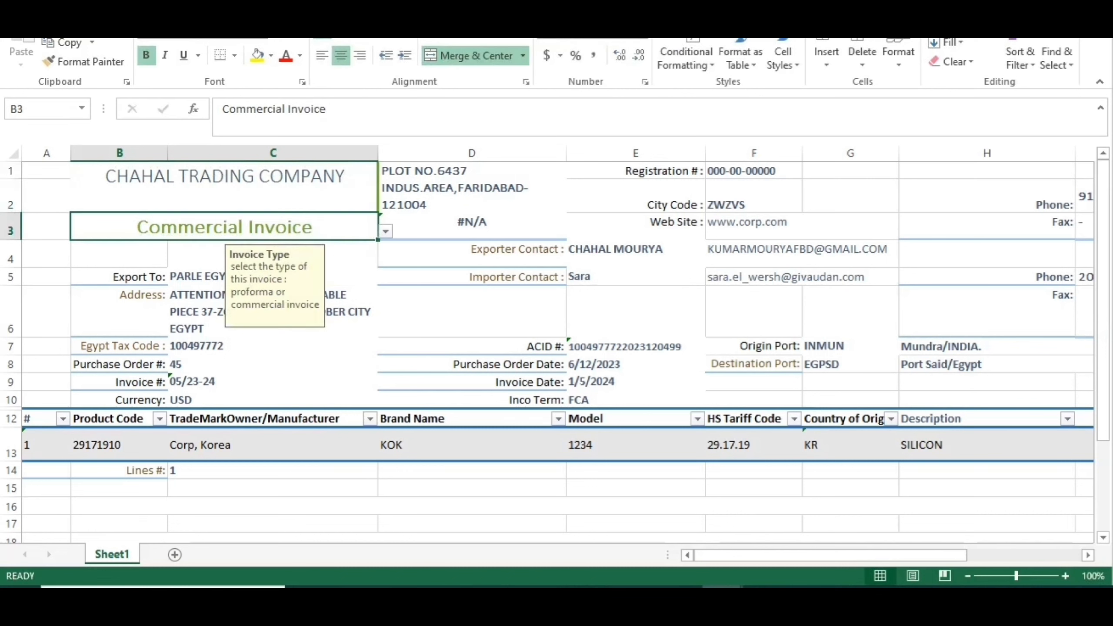
key("Up")
key("F2")
key("Return")
key("Return")
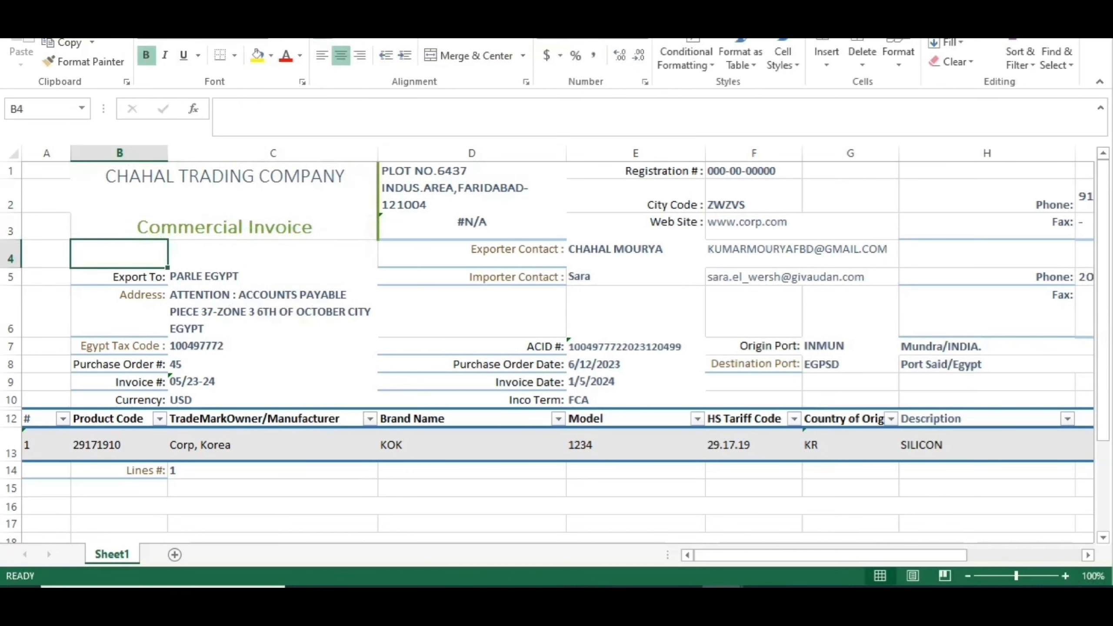
key("Up")
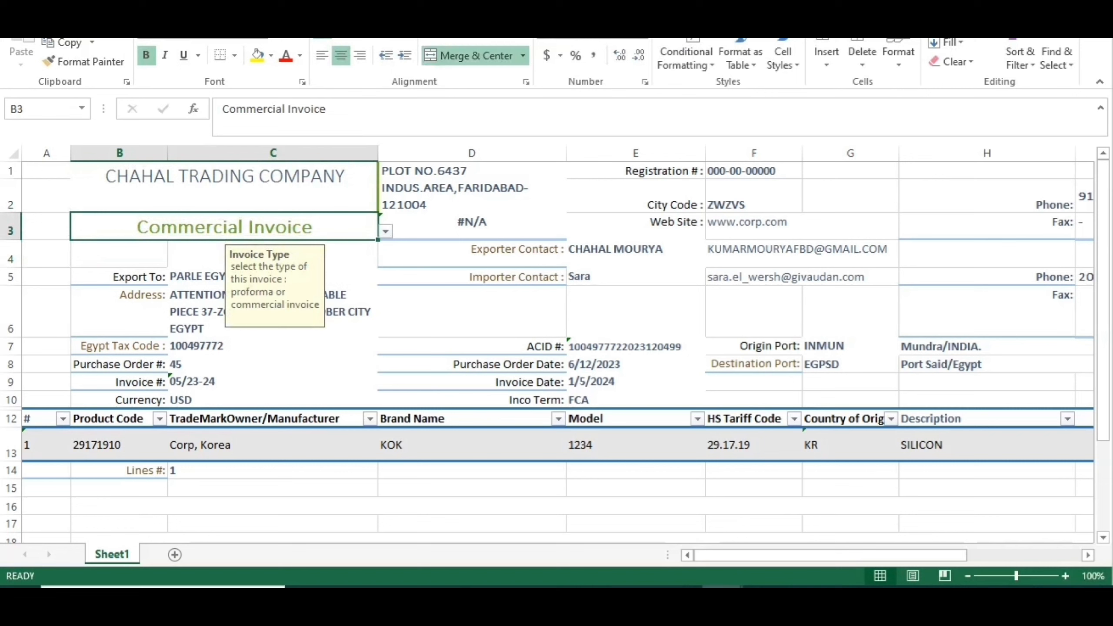
Review the exporter company address cell and the guidance for the exporter contact.
key("Up")
key("Right")
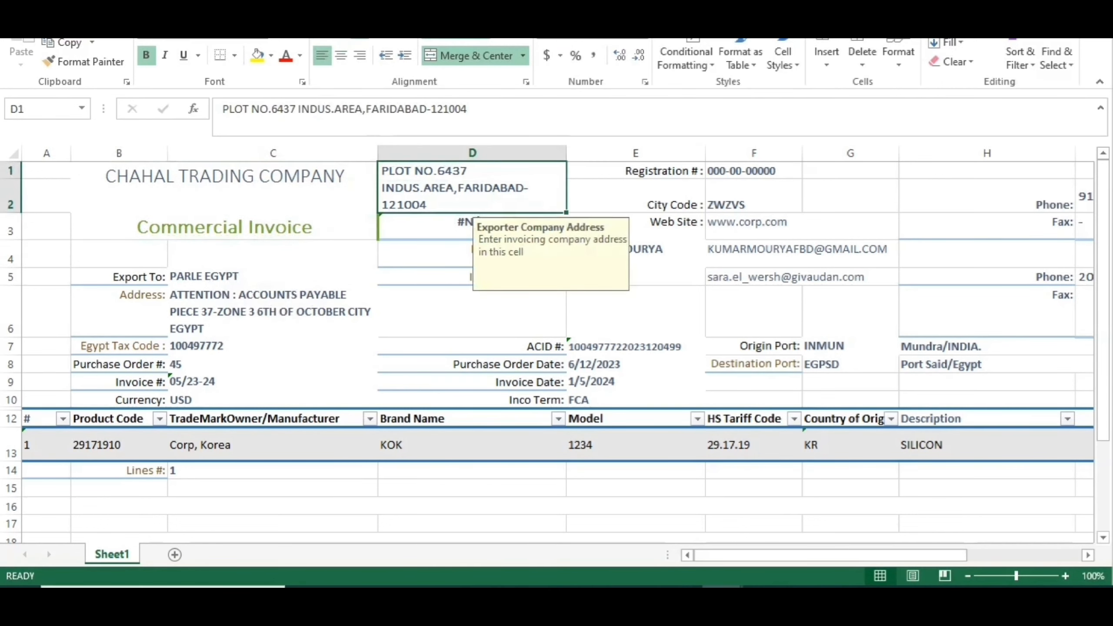
key("Left")
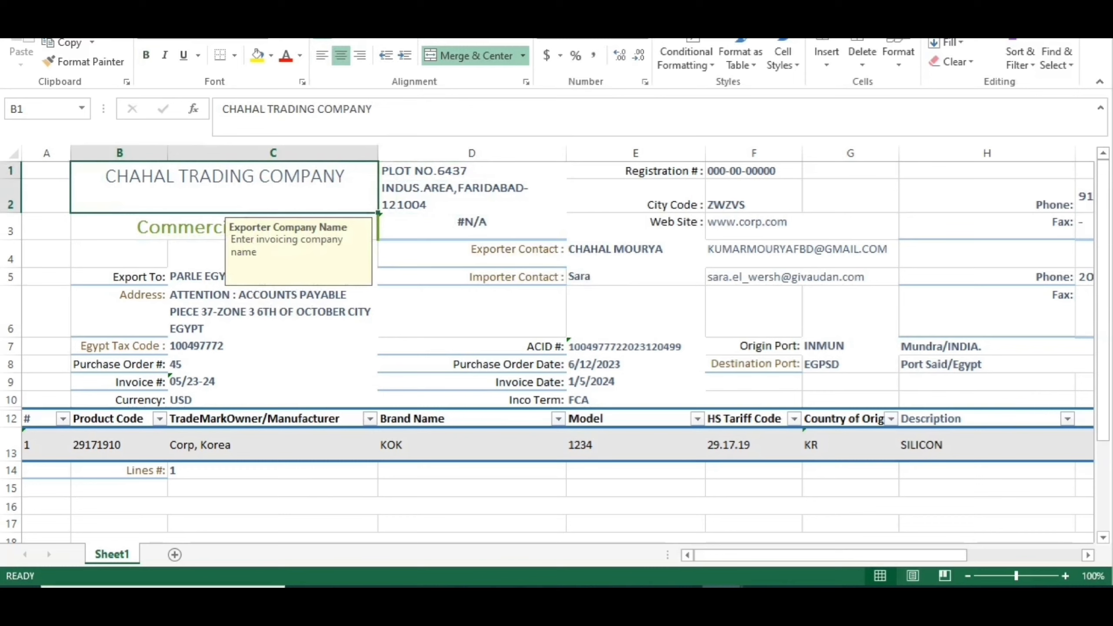
right_click(405, 198)
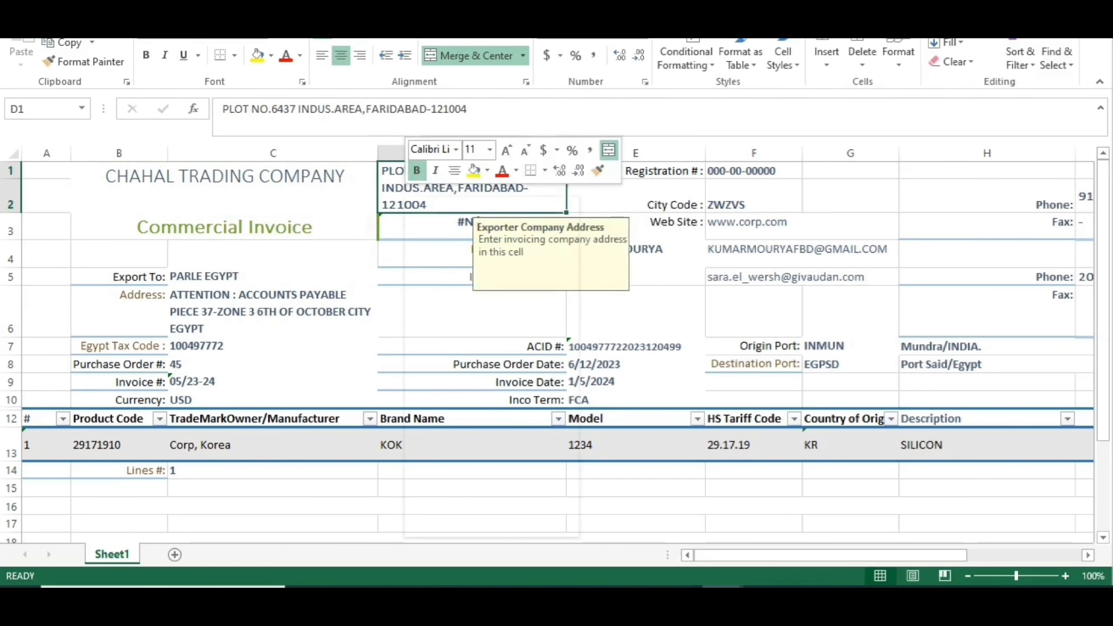
key("Escape")
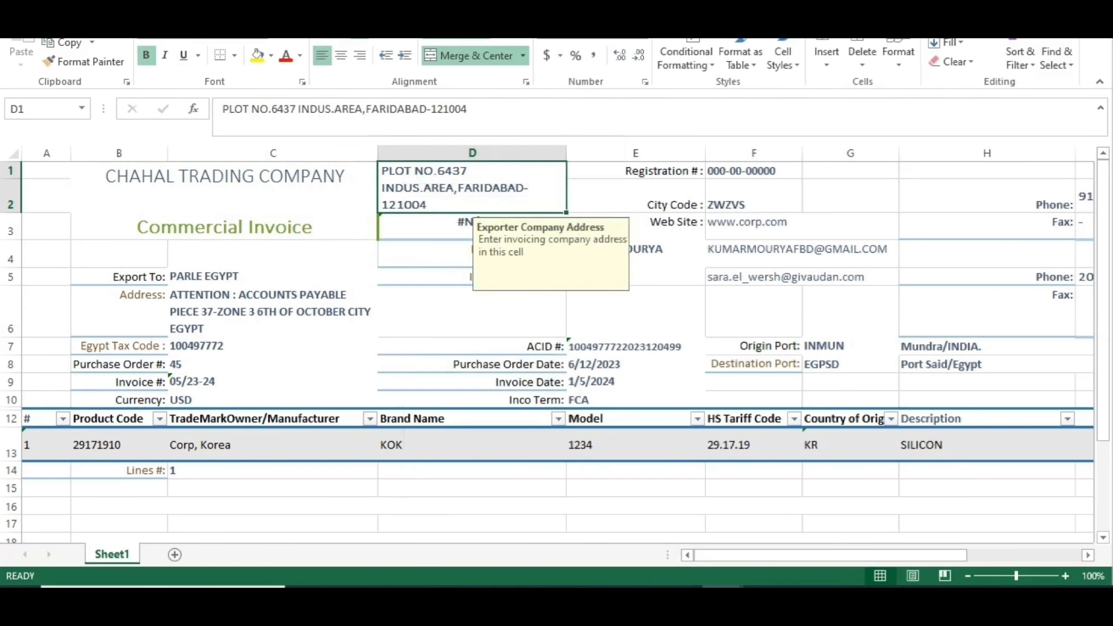
left_click(427, 255)
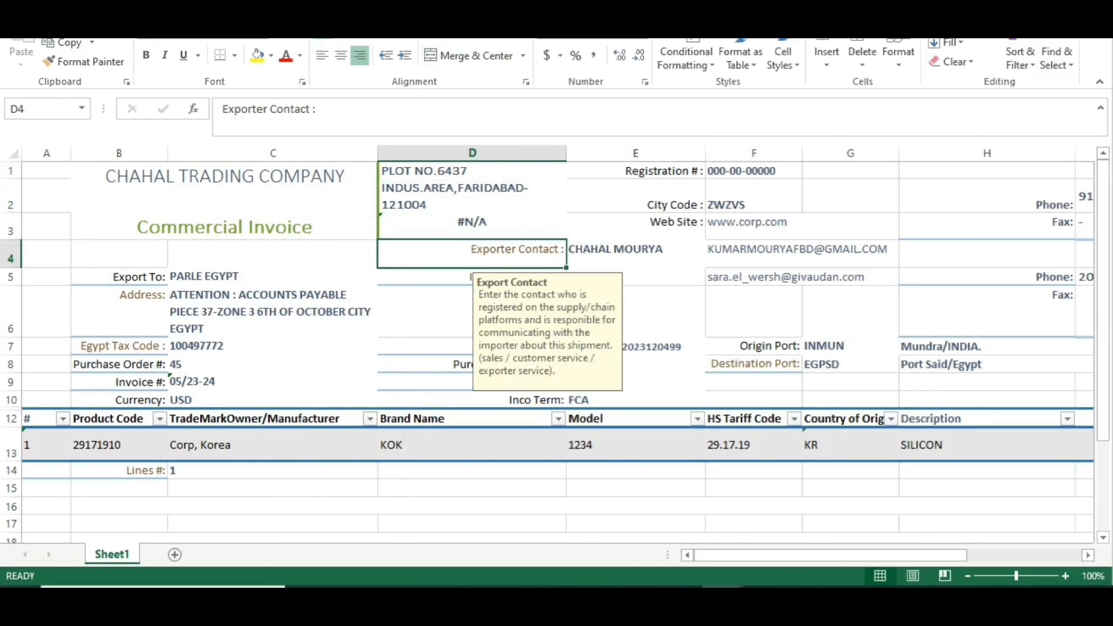
Read the entry guidance for the importing company's name and address, on both labels and value cells.
left_click(119, 277)
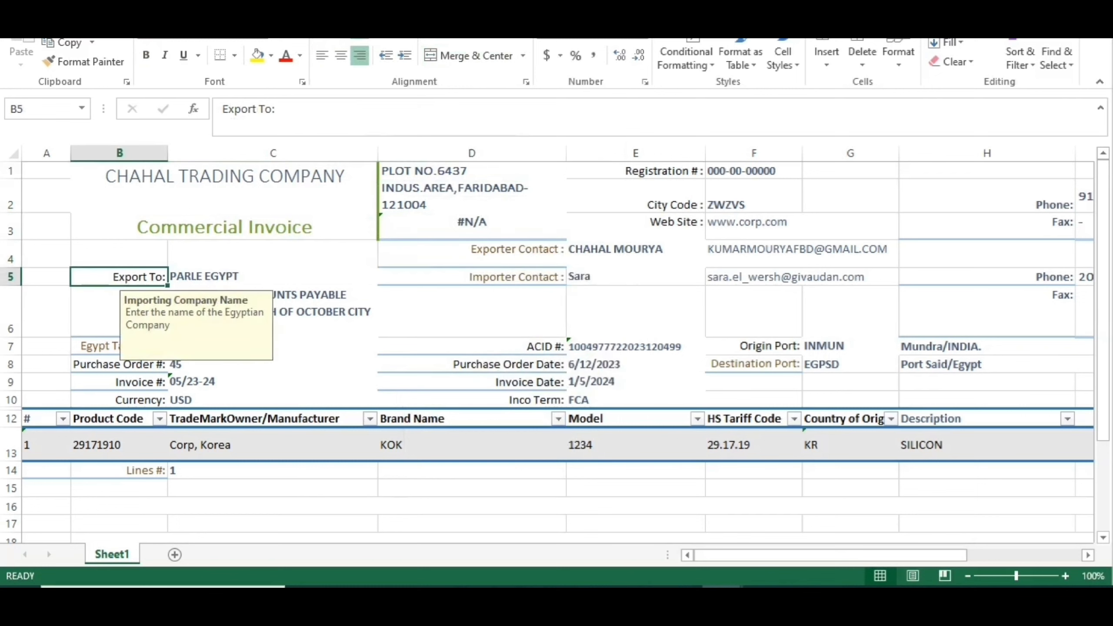
left_click(119, 312)
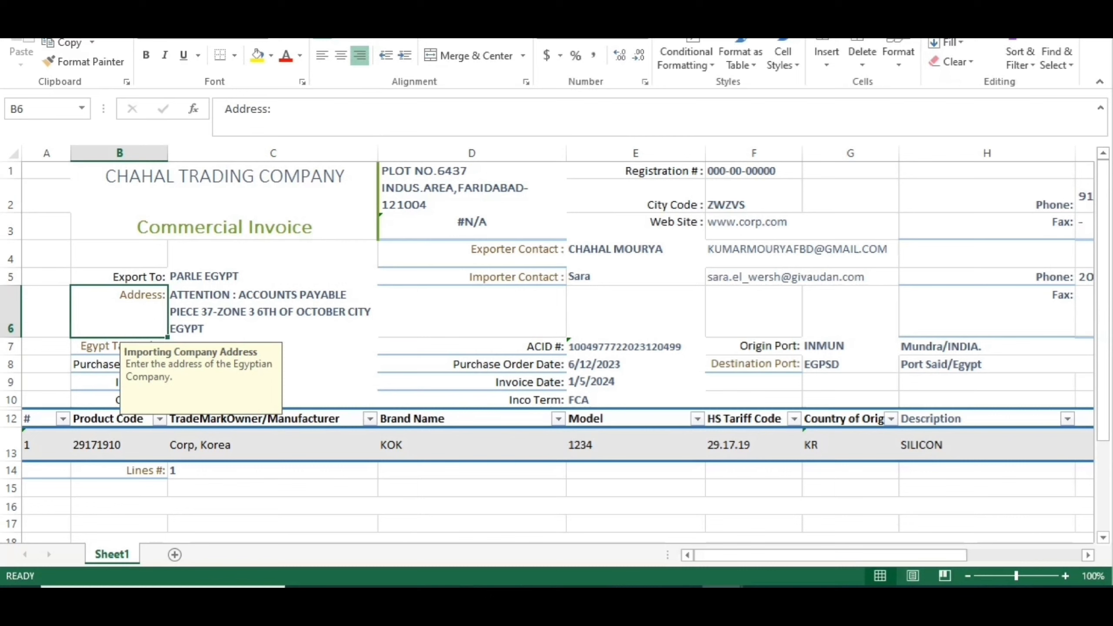
left_click(272, 277)
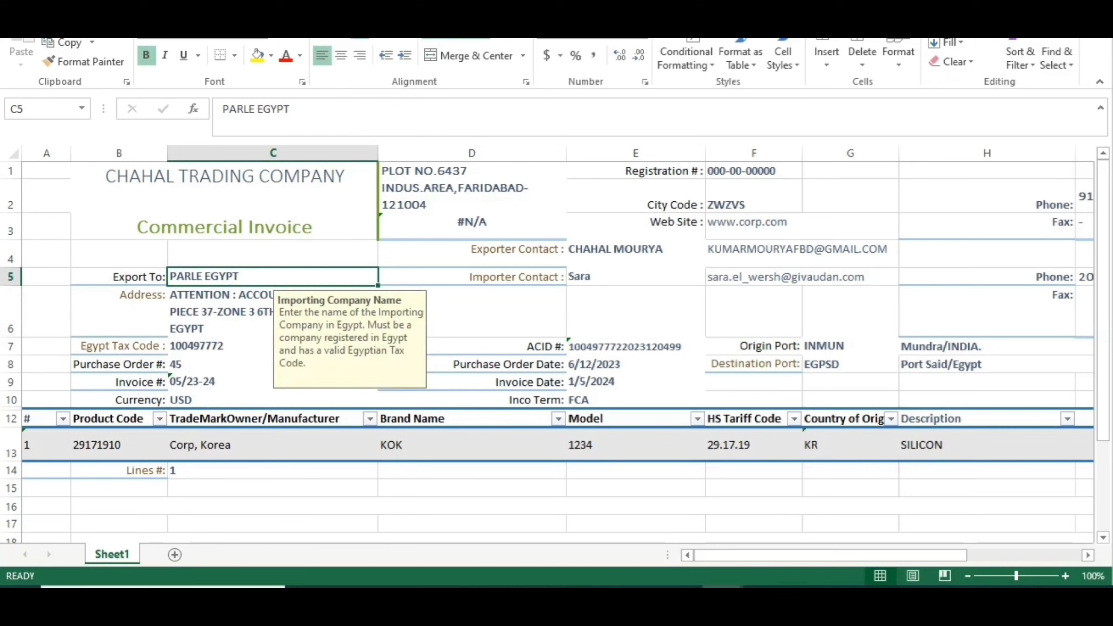
left_click(273, 312)
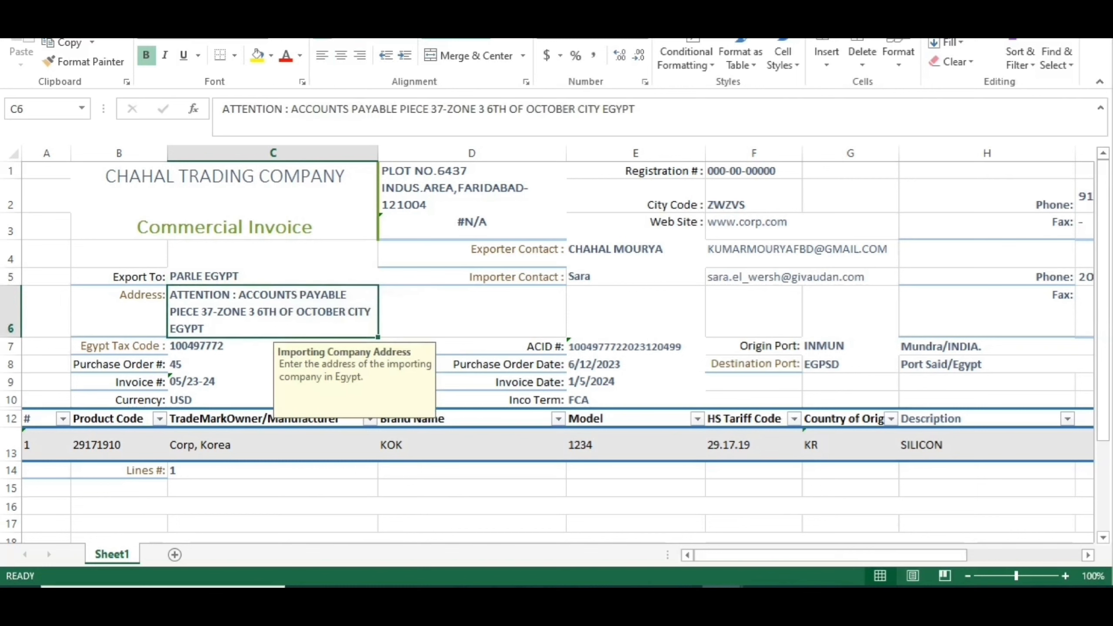
Review the guidance for the importer's Egyptian tax code and the purchase order number.
left_click(119, 347)
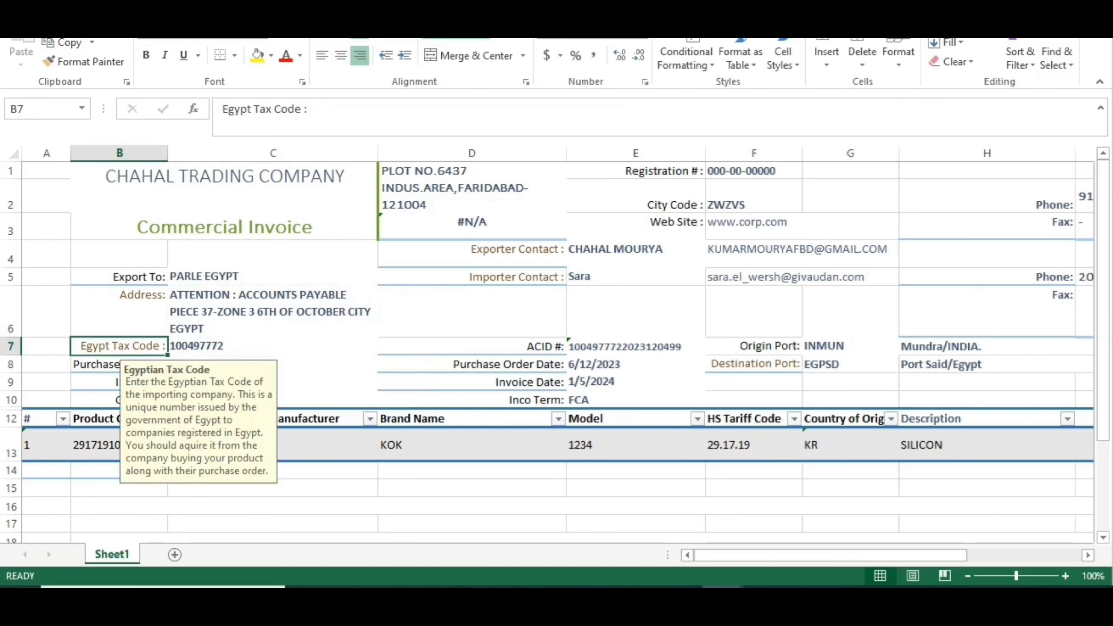
left_click(273, 347)
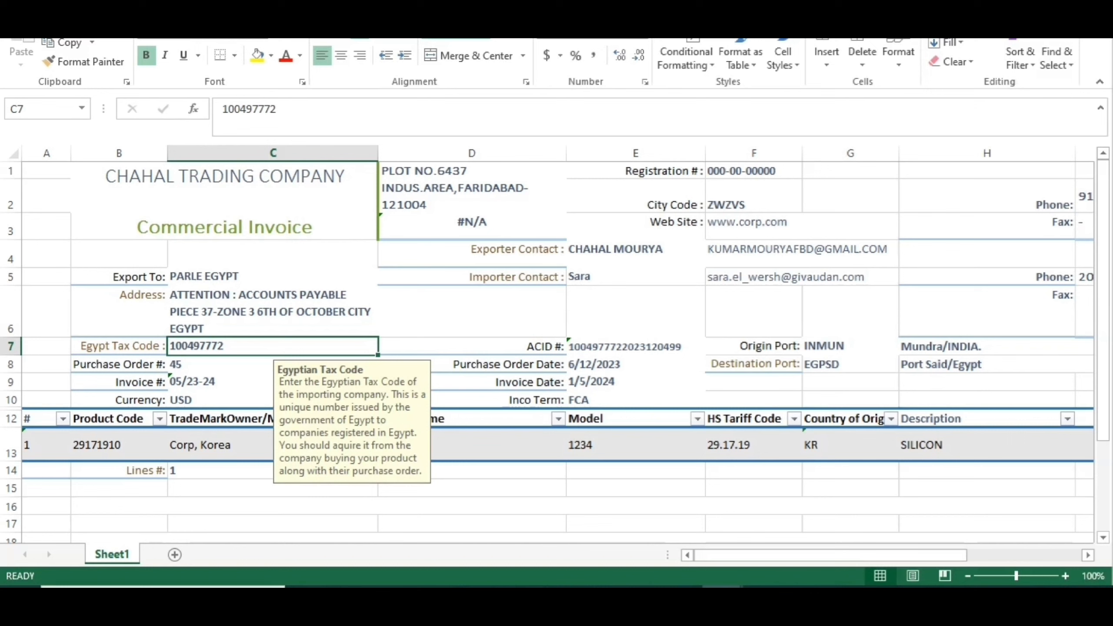
left_click(273, 364)
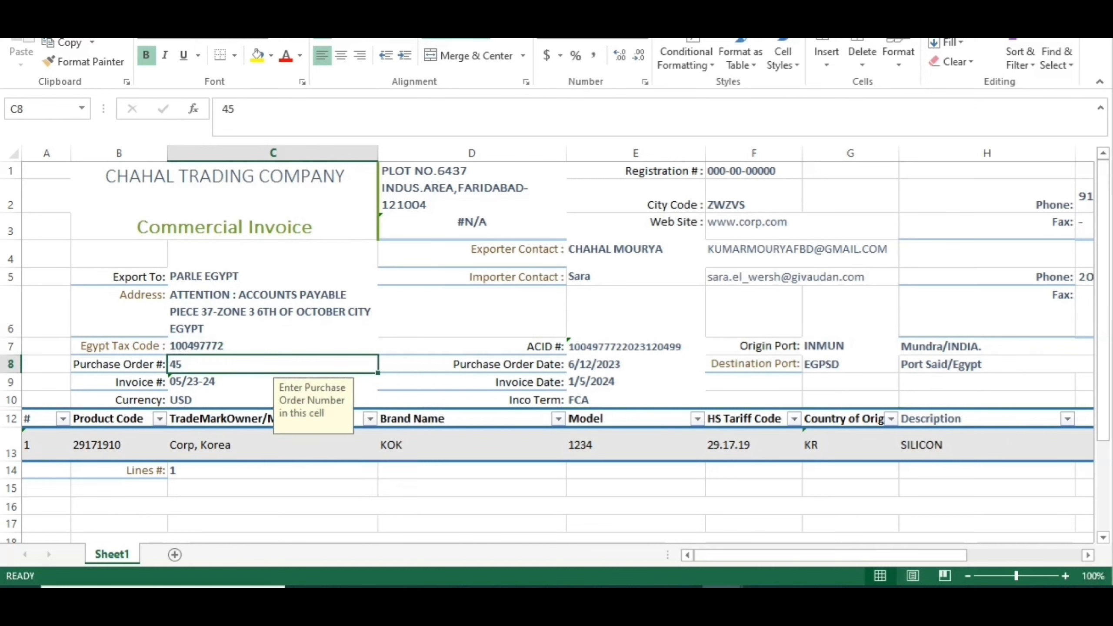
Review the guidance for the invoice number and the invoice currency.
left_click(120, 382)
left_click(273, 382)
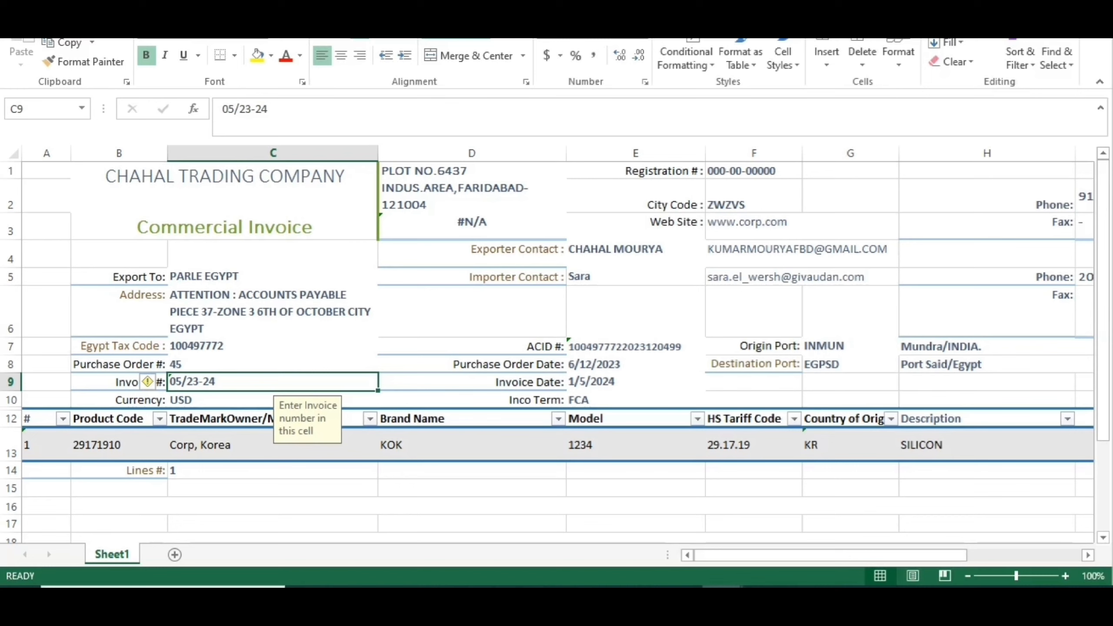
left_click(273, 445)
left_click(273, 400)
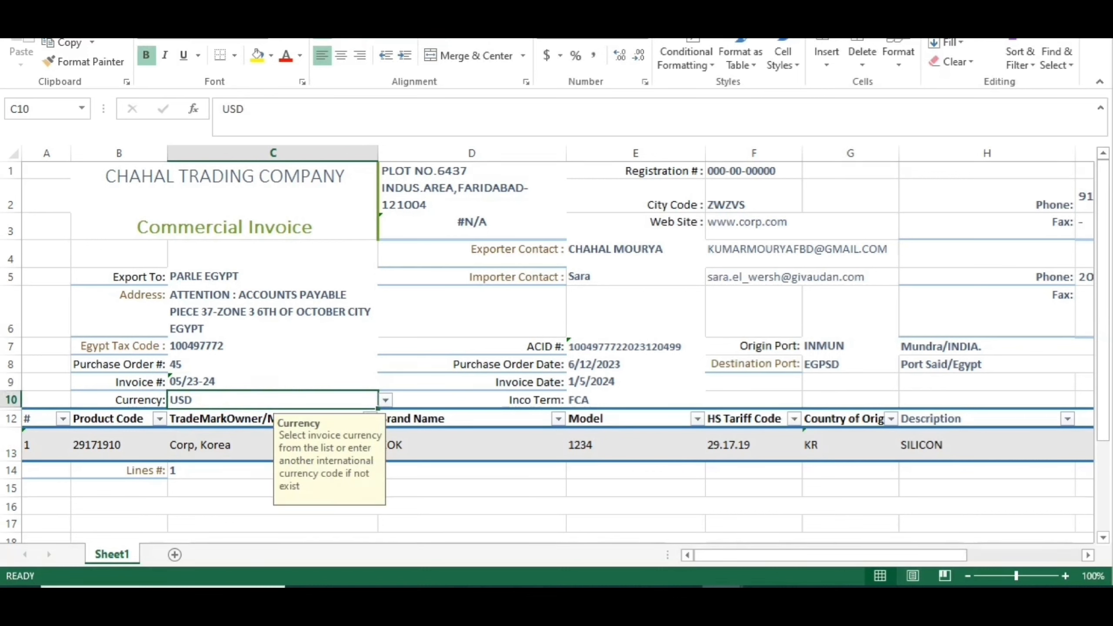
left_click(272, 488)
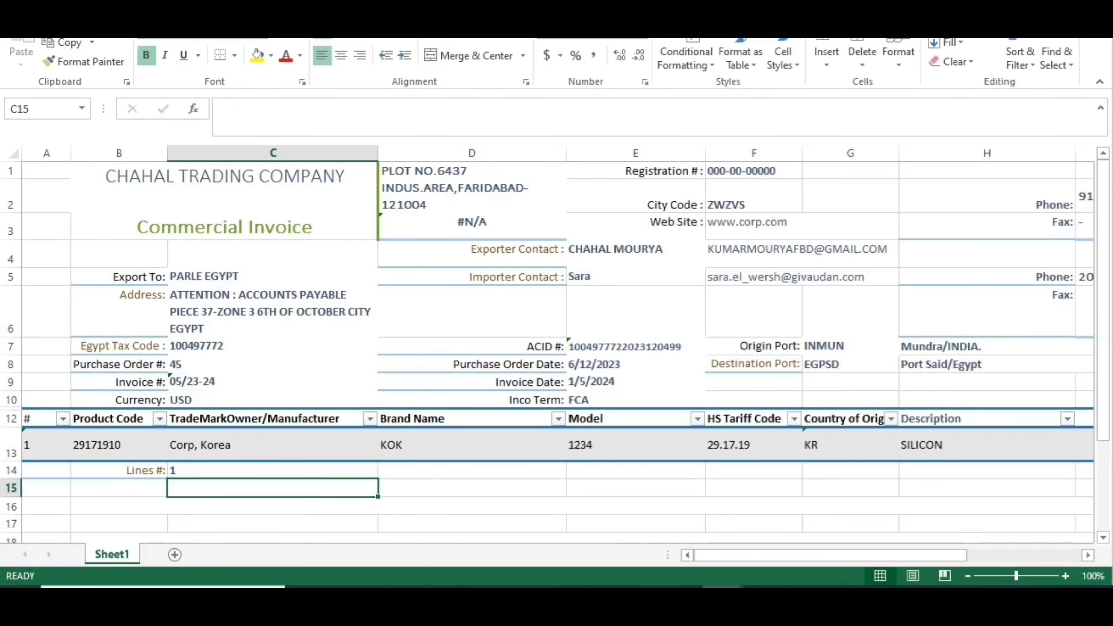
Look over the header blocks from company name to currency and from exporter address to Inco Term.
left_click_drag(225, 179, 273, 400)
left_click(472, 524)
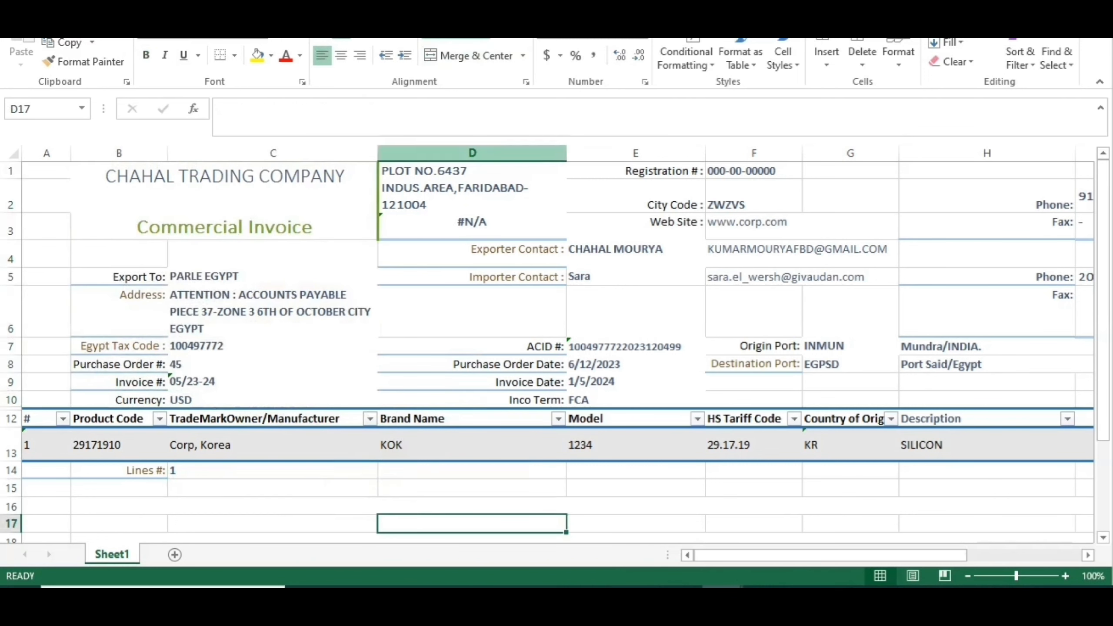
left_click_drag(472, 188, 635, 399)
left_click(635, 470)
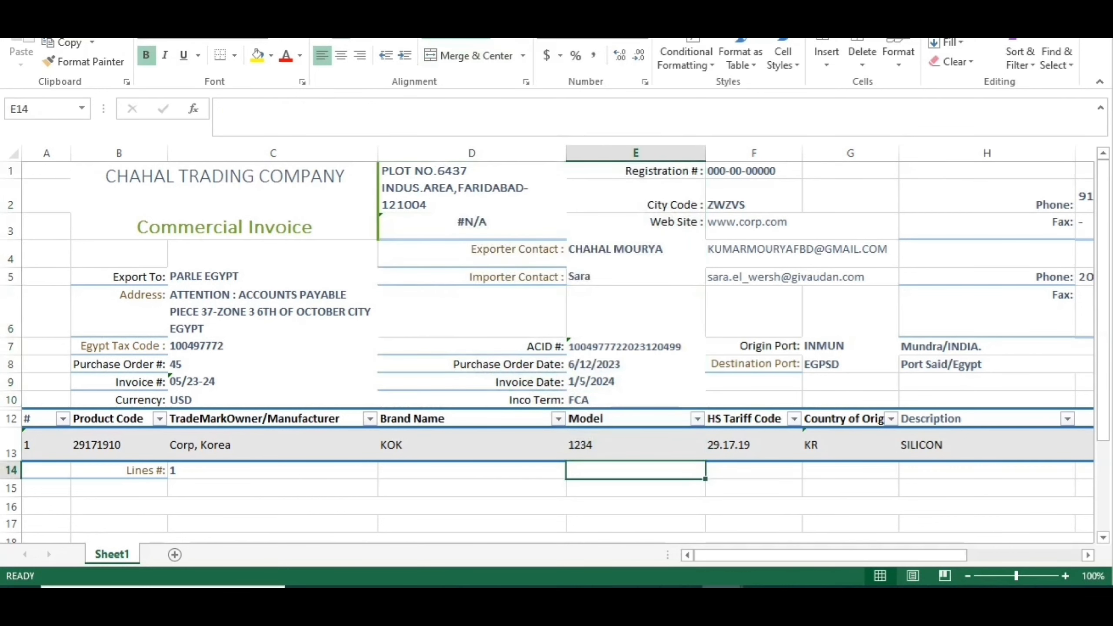
left_click(472, 188)
left_click(472, 312)
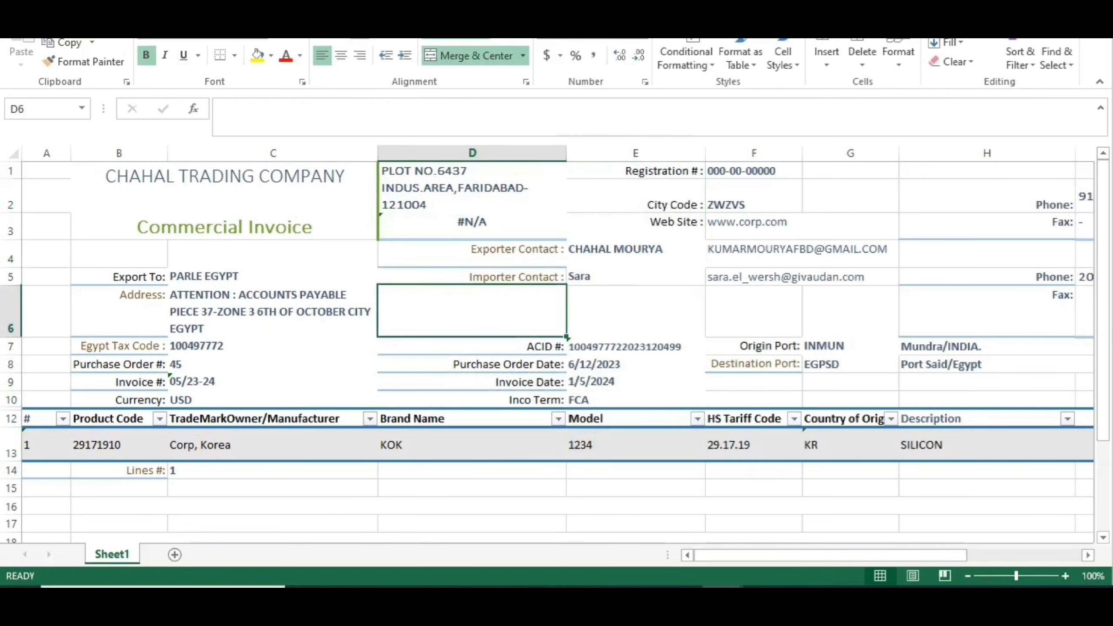
Read the entry guidance for the exporter contact name, and check the importer contact label and name cells.
left_click(635, 253)
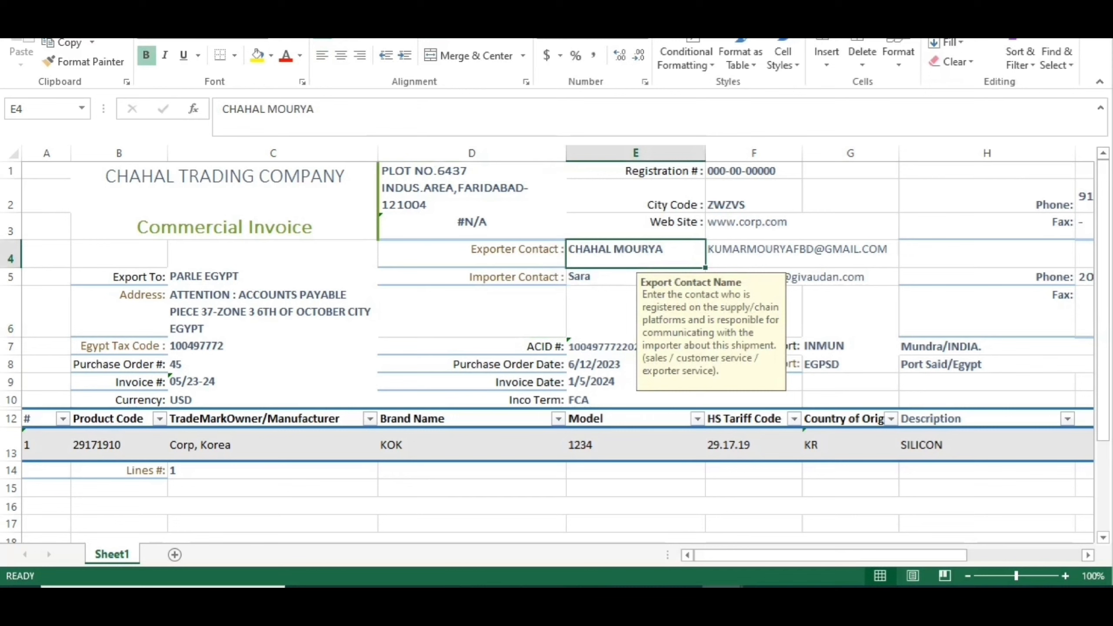
left_click(472, 311)
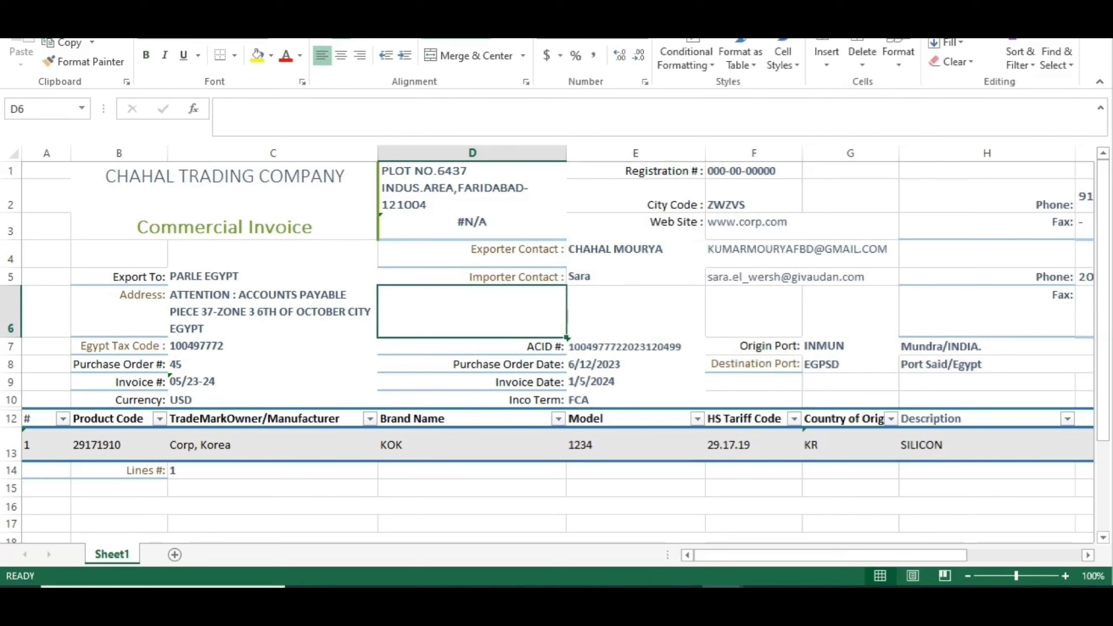
left_click(635, 254)
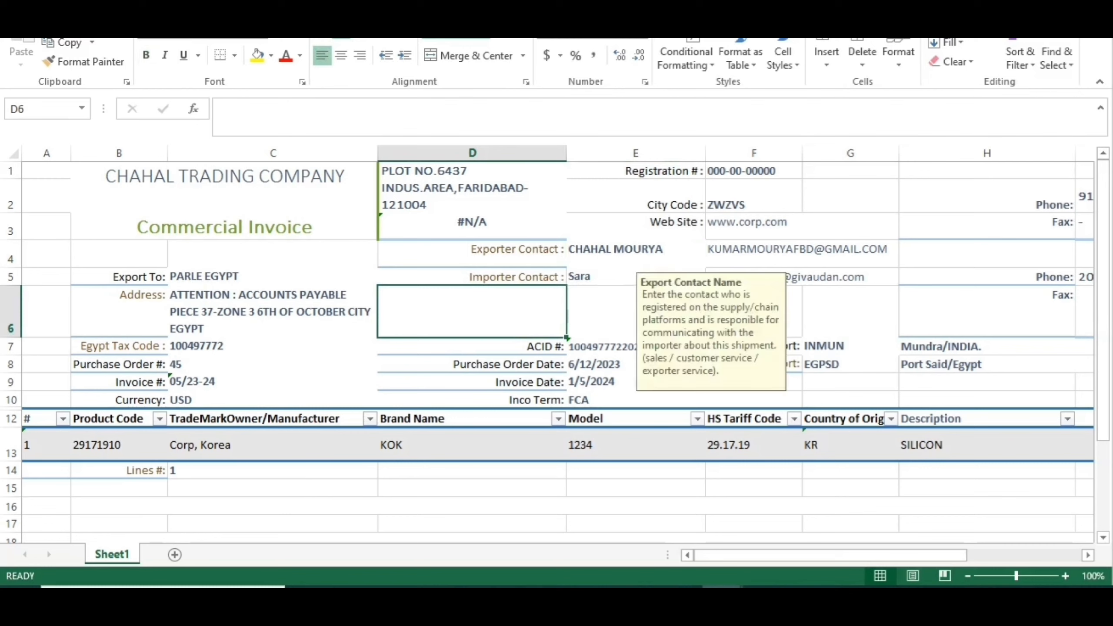
left_click(636, 311)
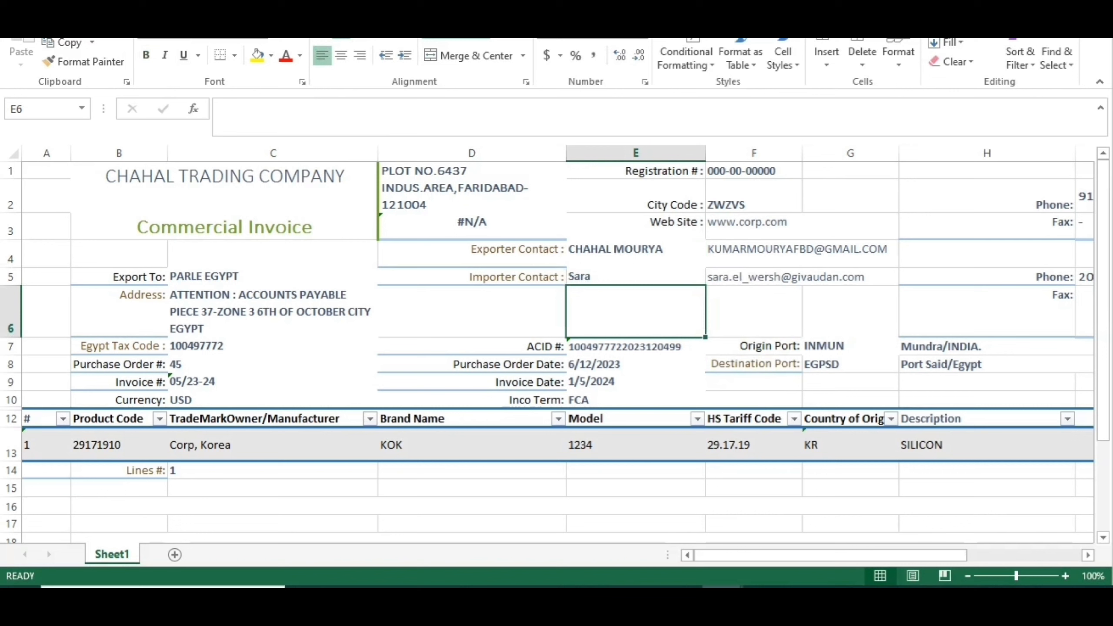
left_click(635, 254)
left_click(472, 277)
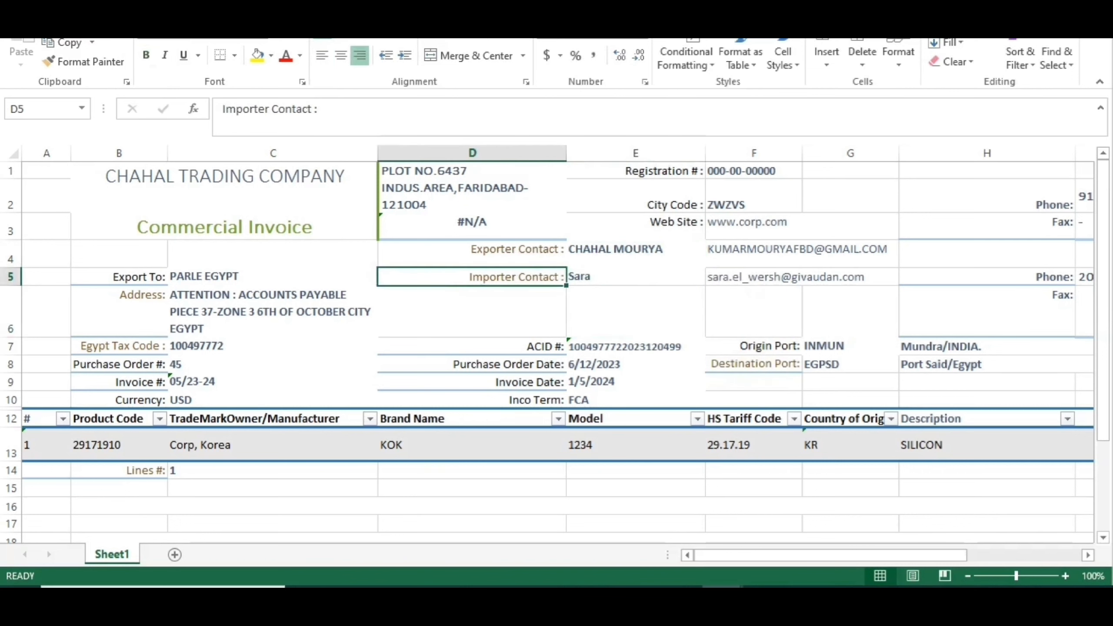
left_click(635, 276)
Read the entry guidance for the ACID number and the purchase order date.
left_click(472, 347)
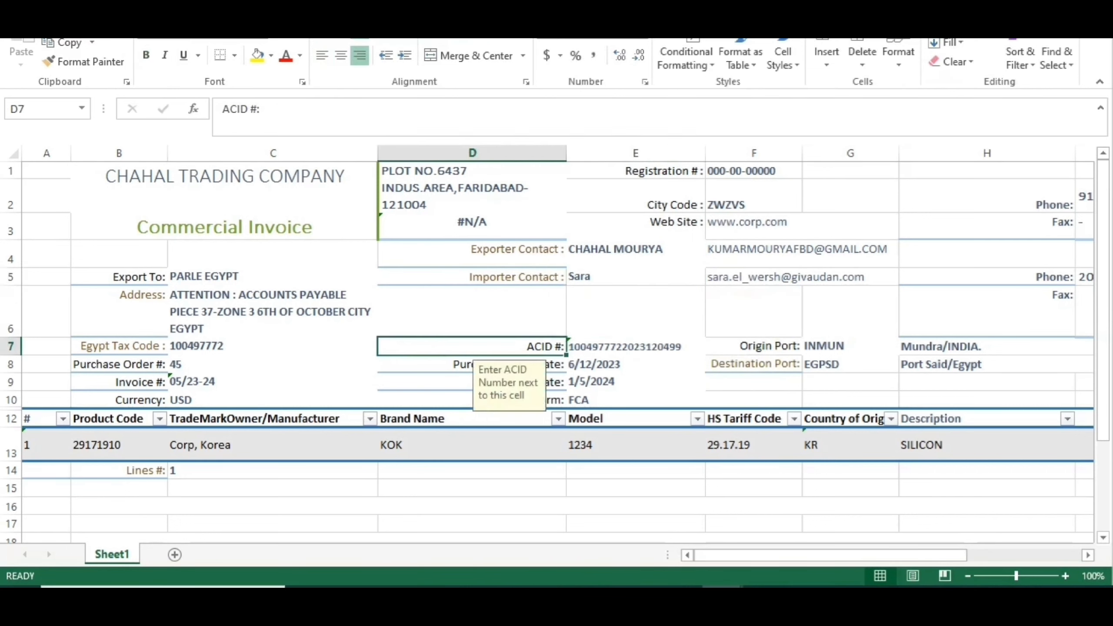
left_click(635, 364)
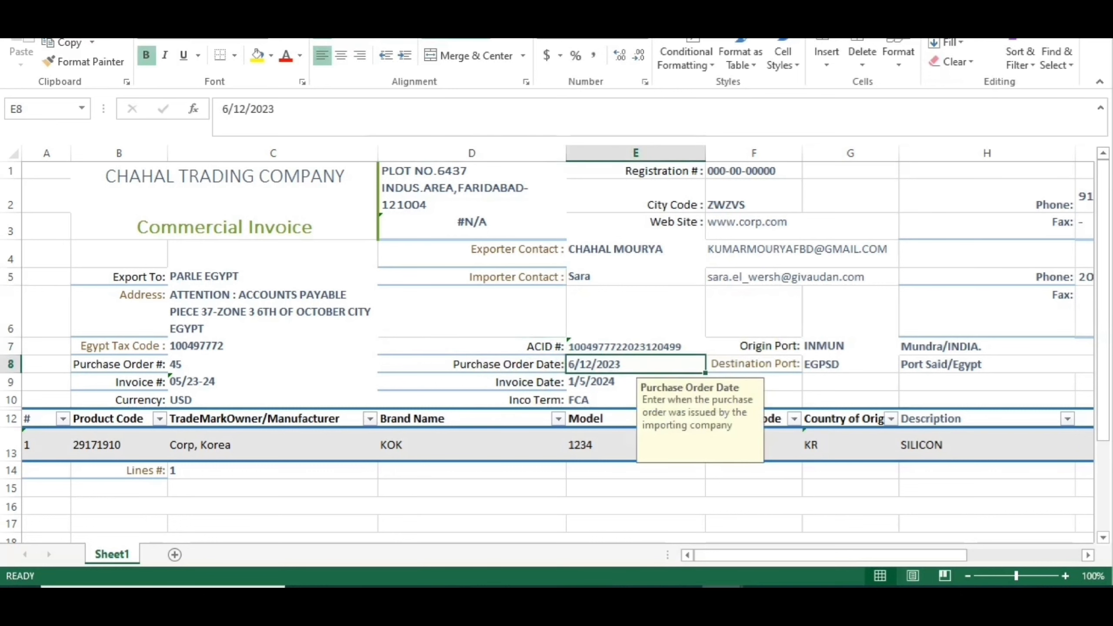
left_click(635, 346)
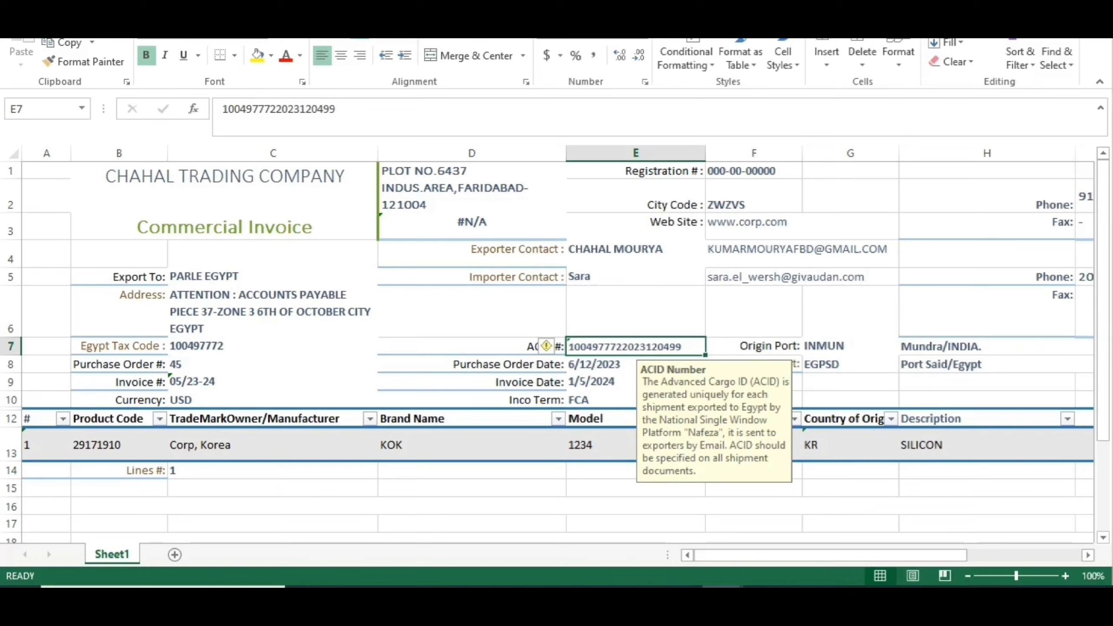
left_click(635, 382)
left_click(635, 364)
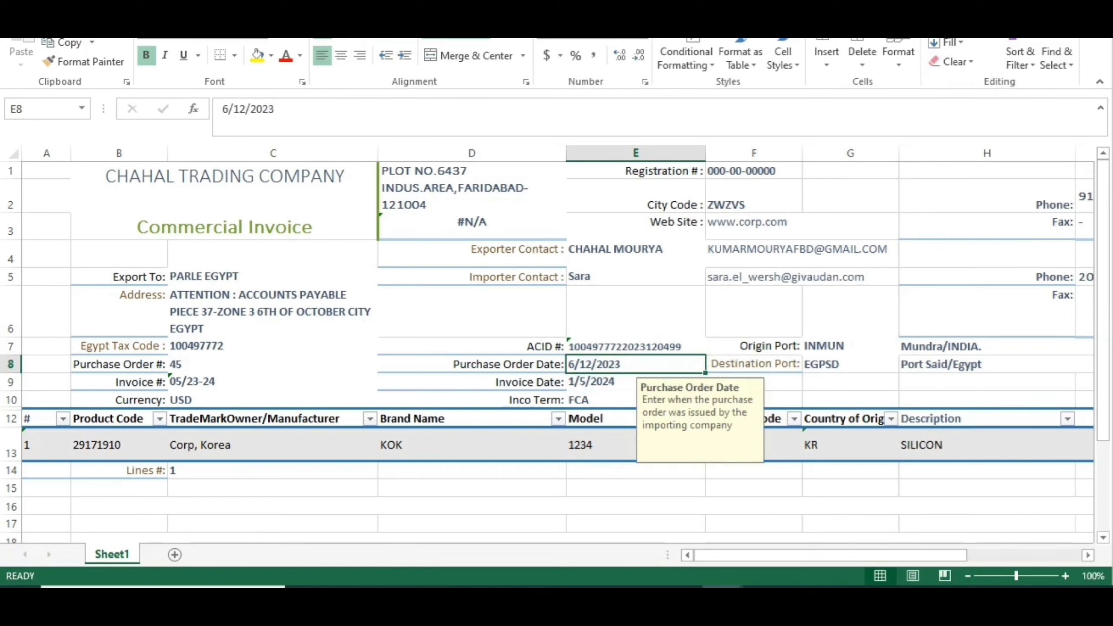
Review the invoice number and invoice date cells, and read the guidance for the Inco Term.
left_click(272, 382)
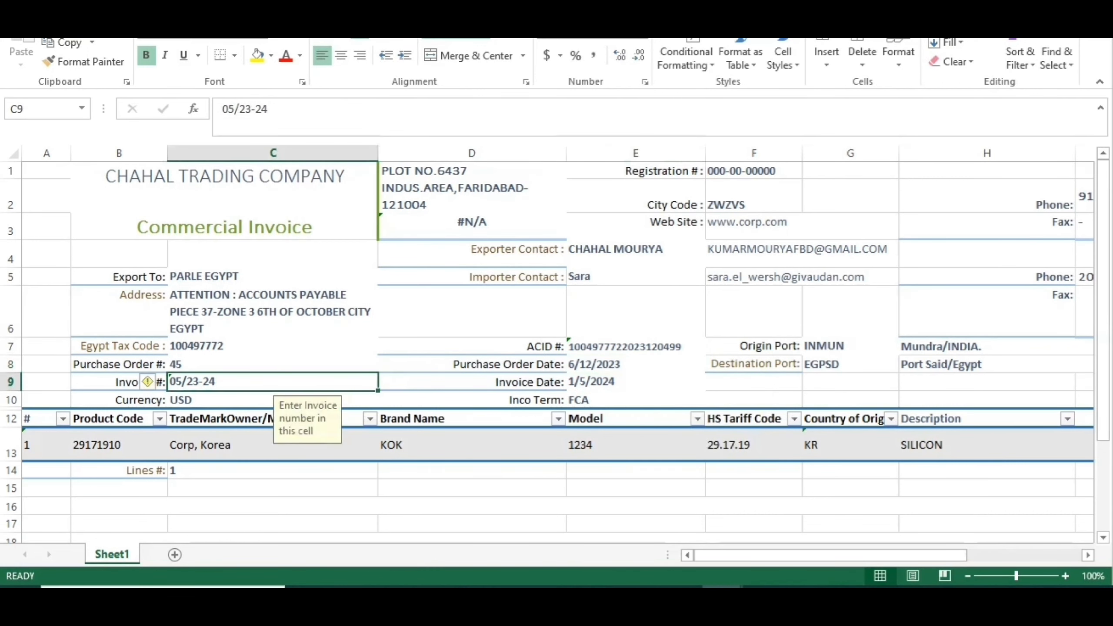
left_click(636, 381)
left_click(472, 400)
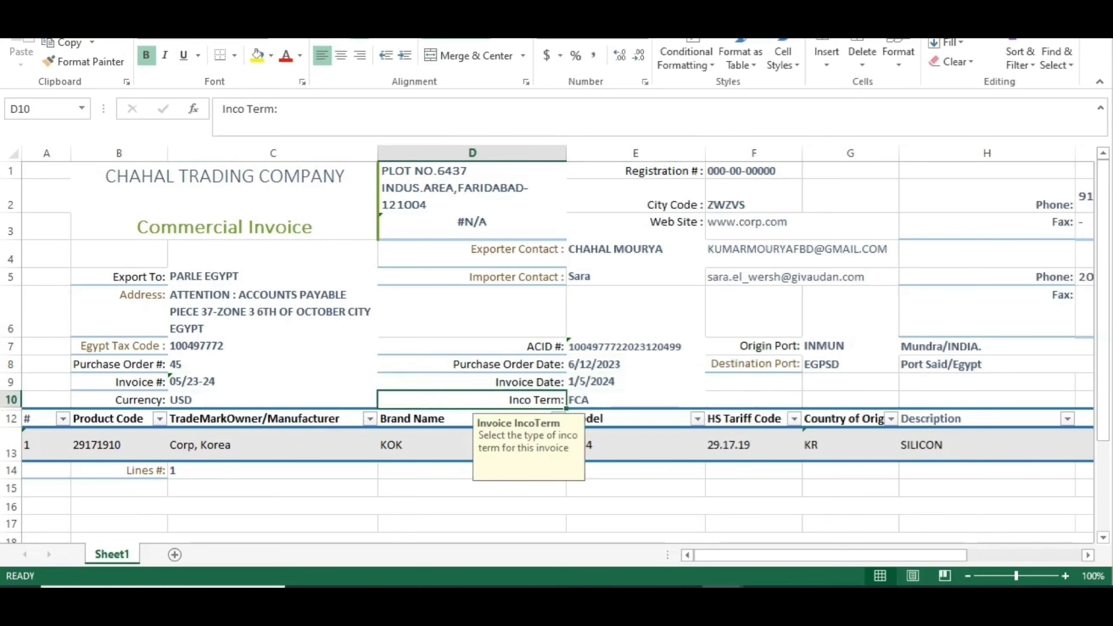
left_click(635, 400)
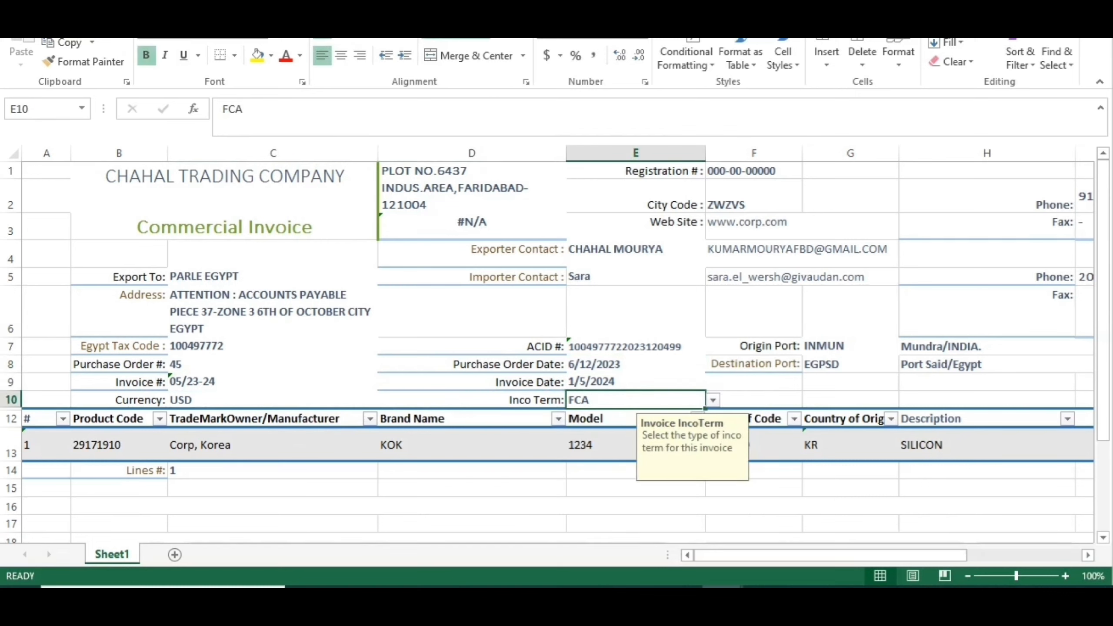
left_click(635, 488)
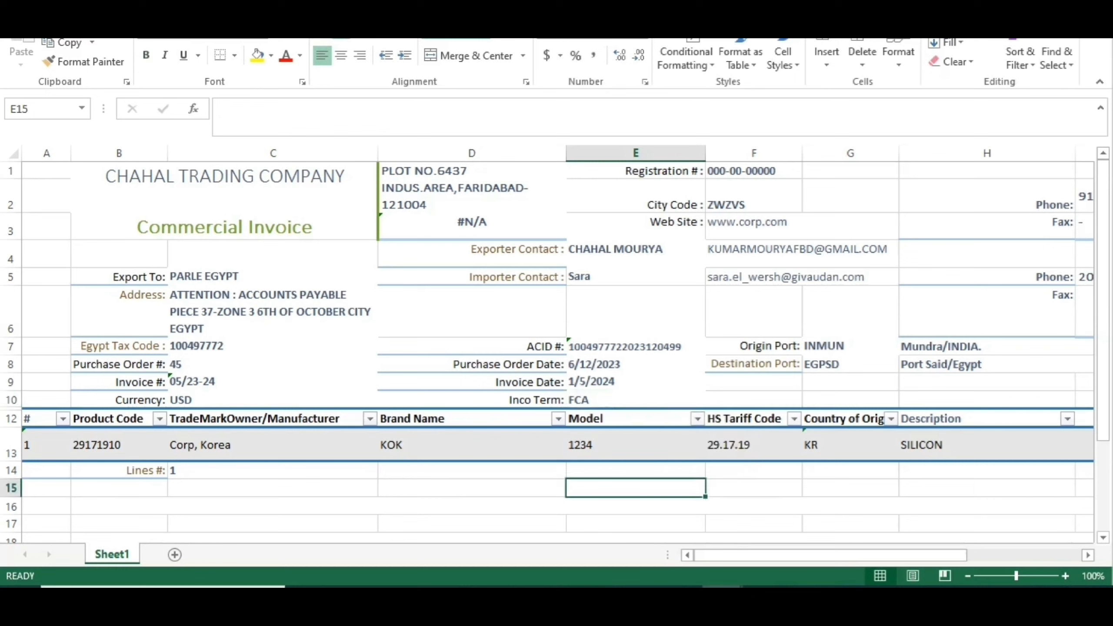
Read the guidance for the exporter city code and look at the exporter phone and fax fields.
left_click(754, 196)
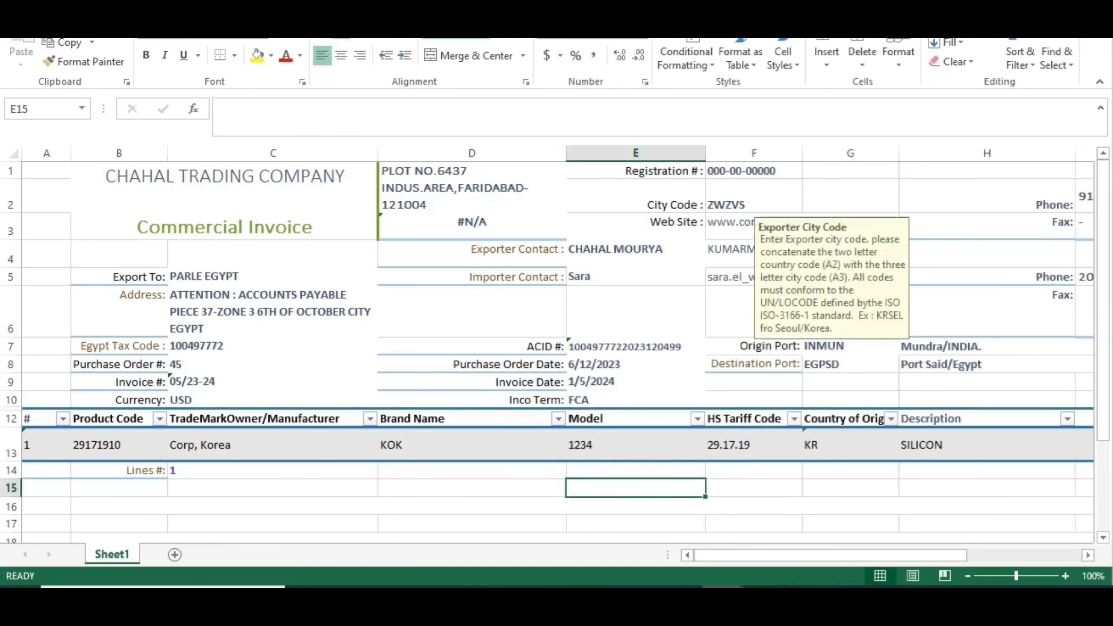
left_click(987, 196)
key("Right")
key("Right")
key("Right")
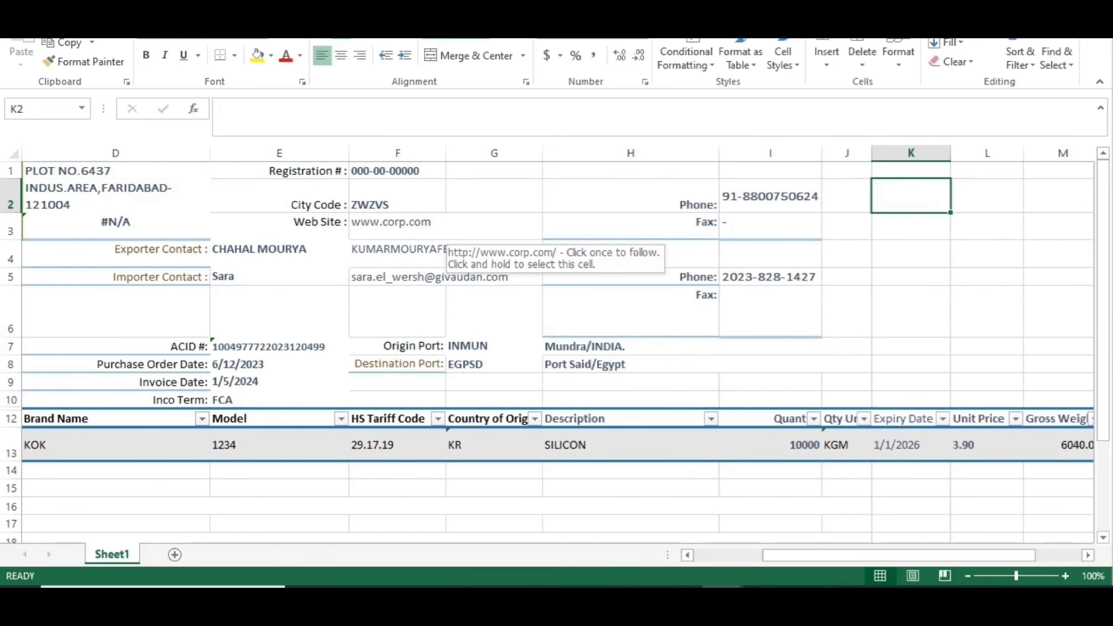
Read the guidance on the exporter contact's e-mail cell, closing the mail window its link opens.
left_click(394, 251)
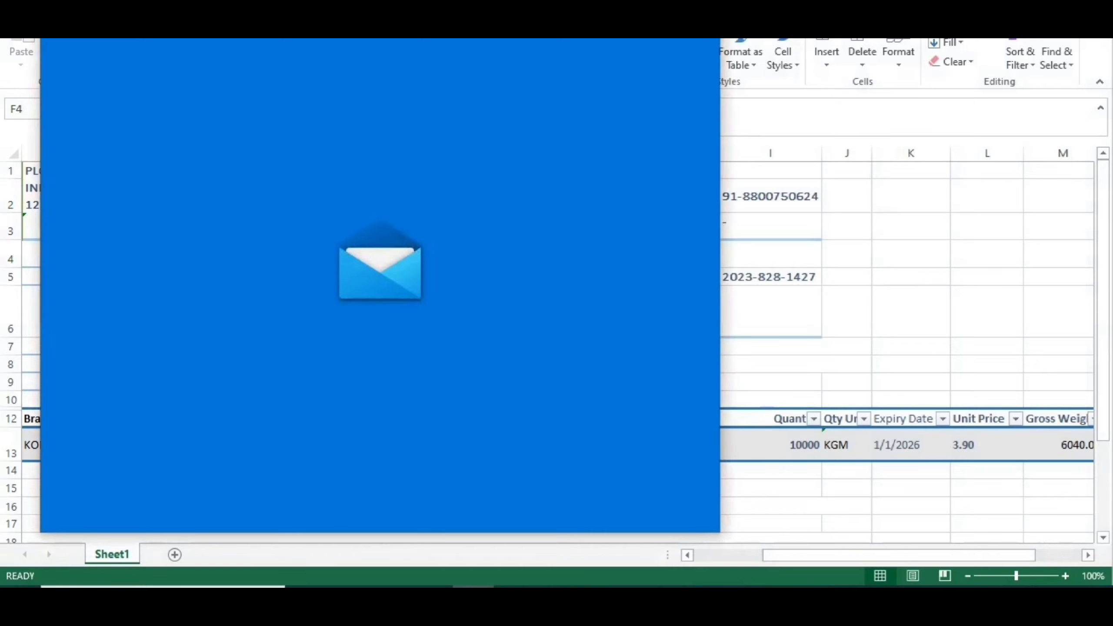
left_click(703, 19)
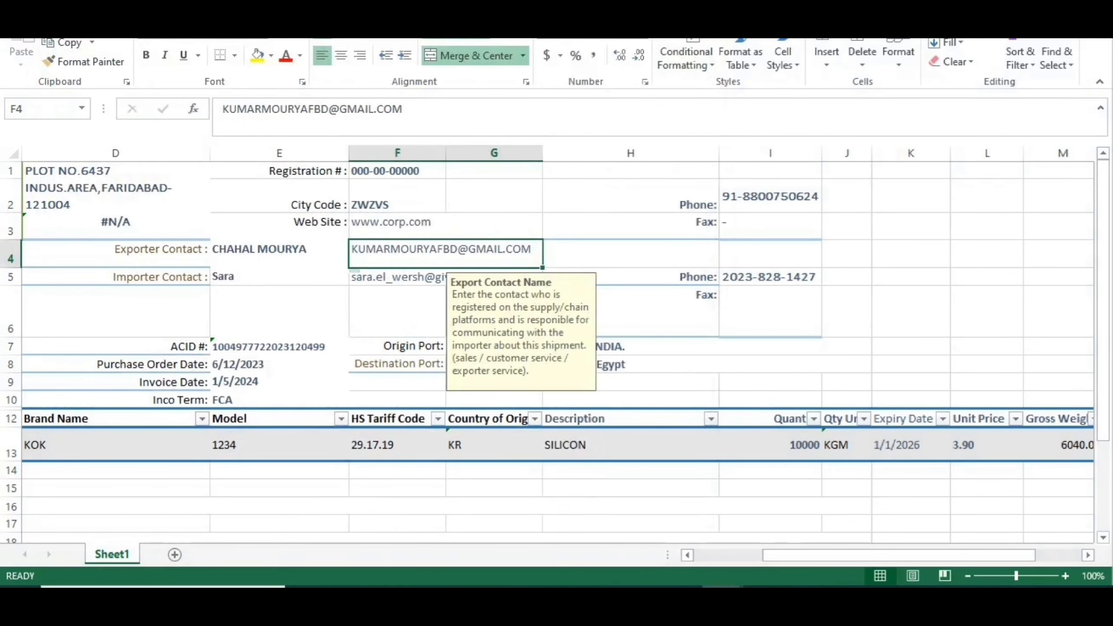
left_click(397, 312)
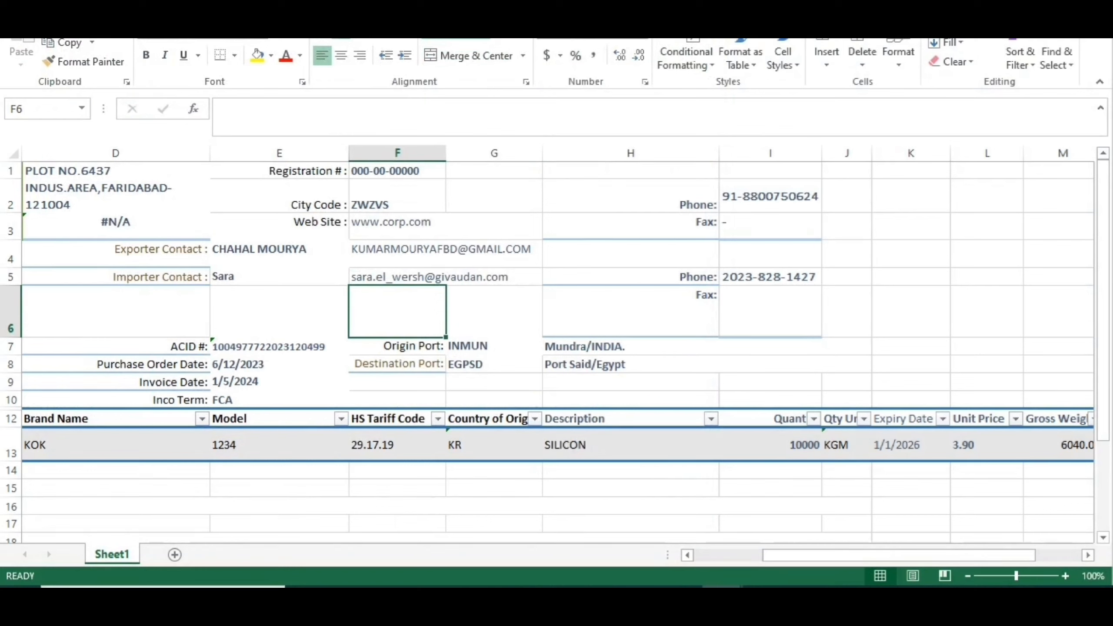
Read the guidance for the destination port and inspect the formula behind the origin port's city and country.
left_click(494, 400)
key("Down")
key("Down")
key("Down")
key("Down")
key("Down")
key("Down")
key("Down")
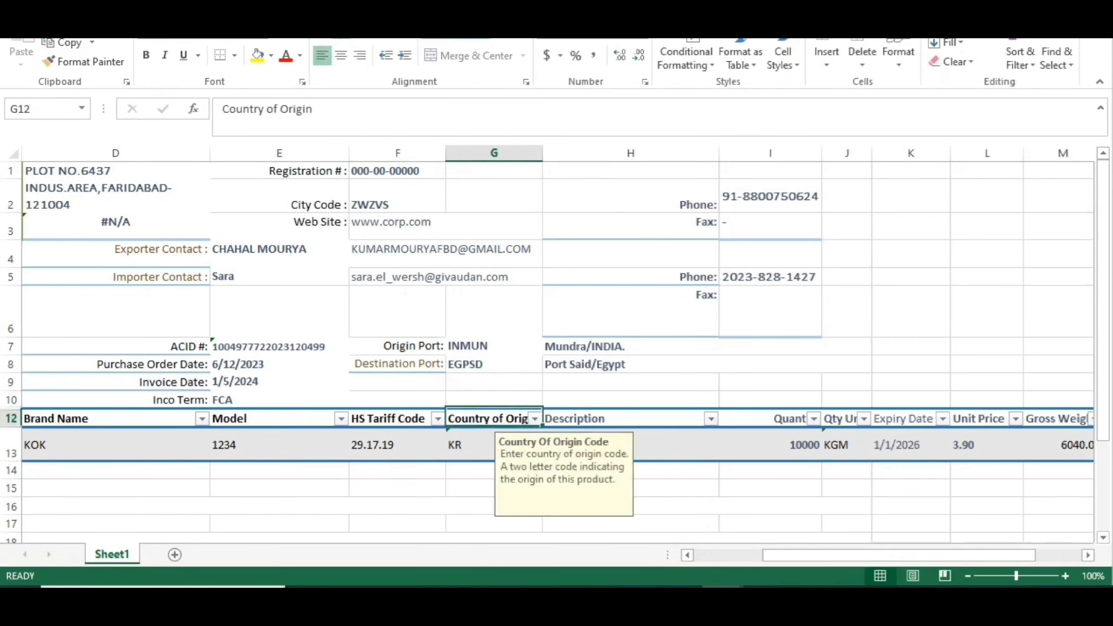
key("Down")
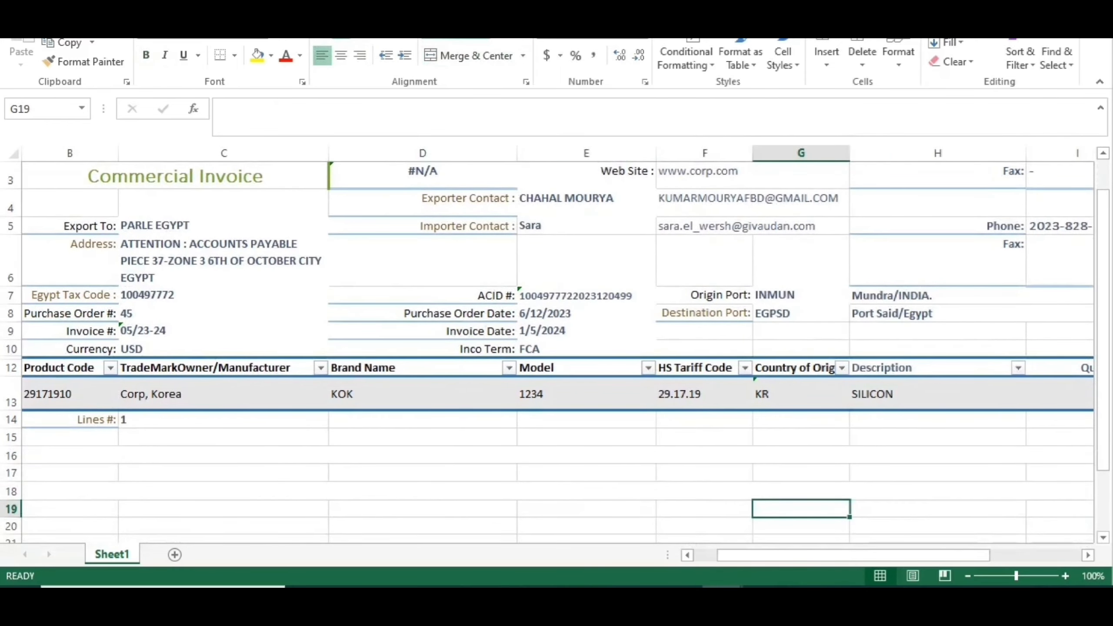
left_click_drag(853, 555, 922, 555)
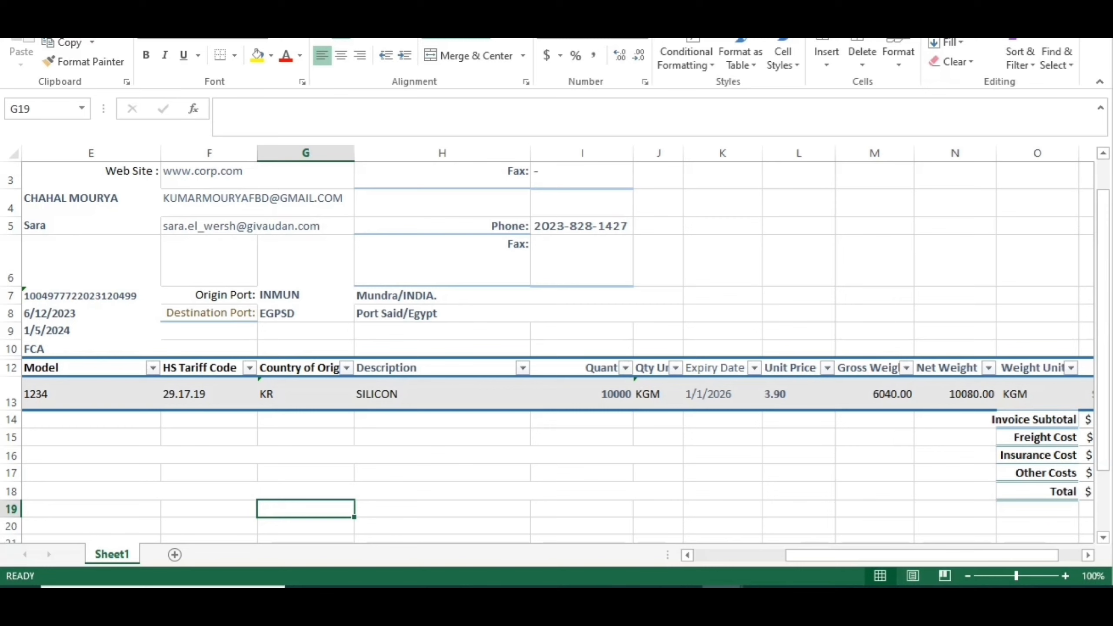
left_click(306, 314)
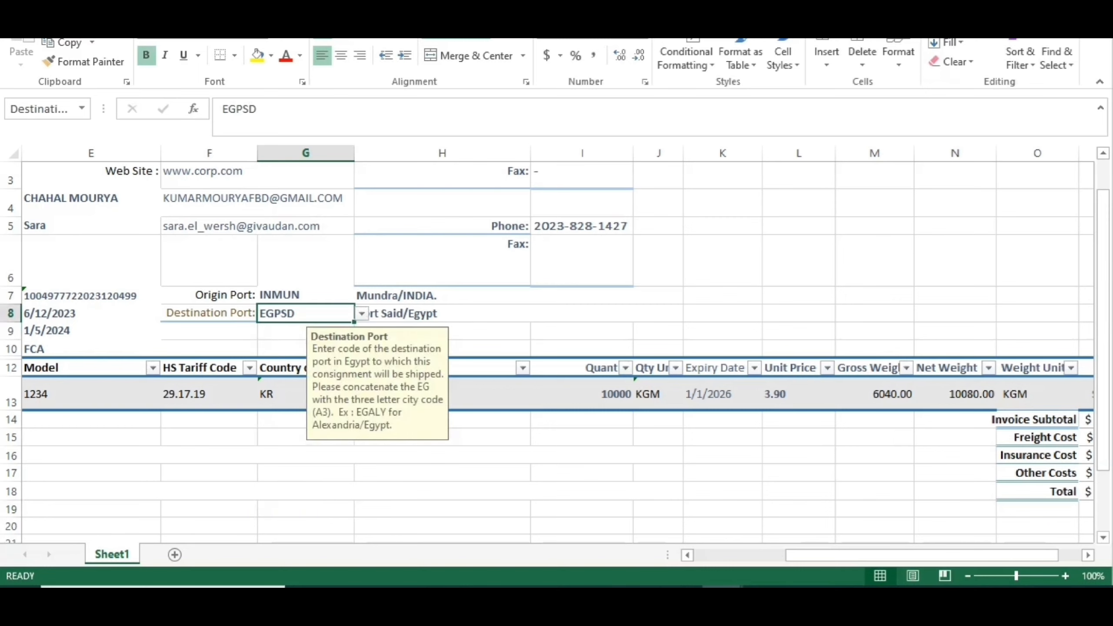
left_click(455, 296)
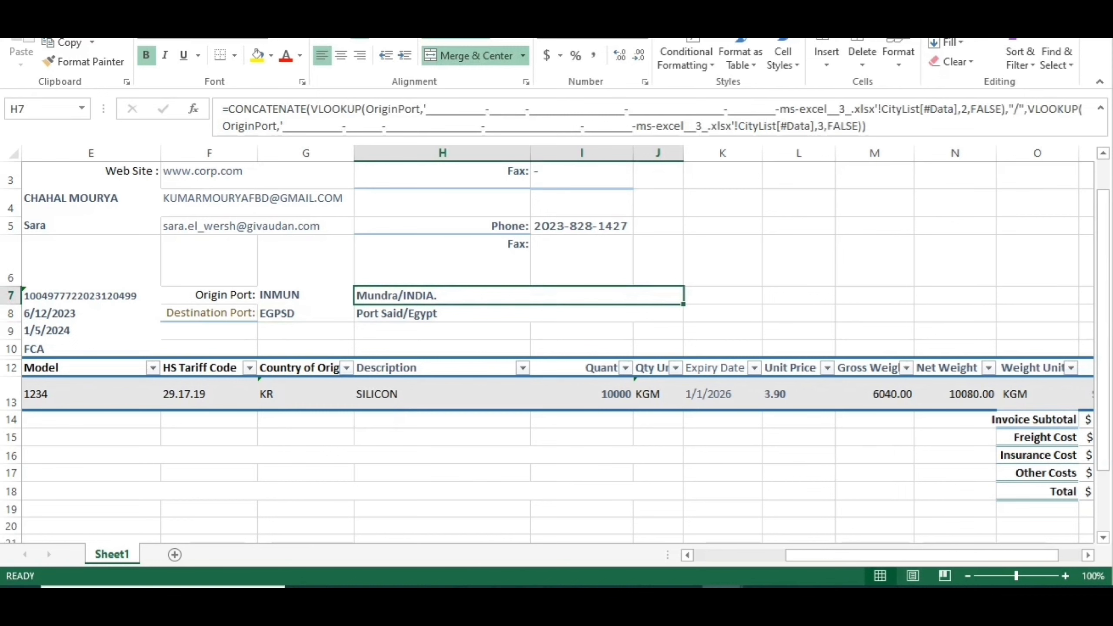
Return to cell A1 and read the general guidance on company, importer and ACID details.
left_click(798, 261)
key("Up")
key("Up")
key("Up")
key("Up")
key("Up")
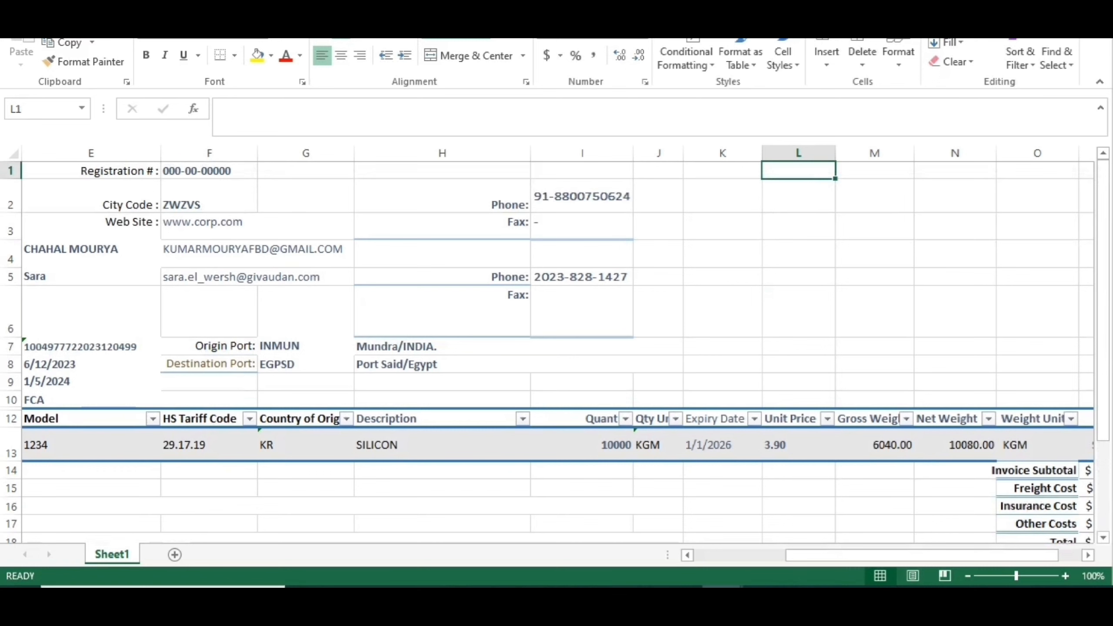
key("Left")
key("Left")
key("Left")
key("Left")
key("Left")
key("Left")
key("Left")
key("Left")
key("Left")
key("Left")
key("Left")
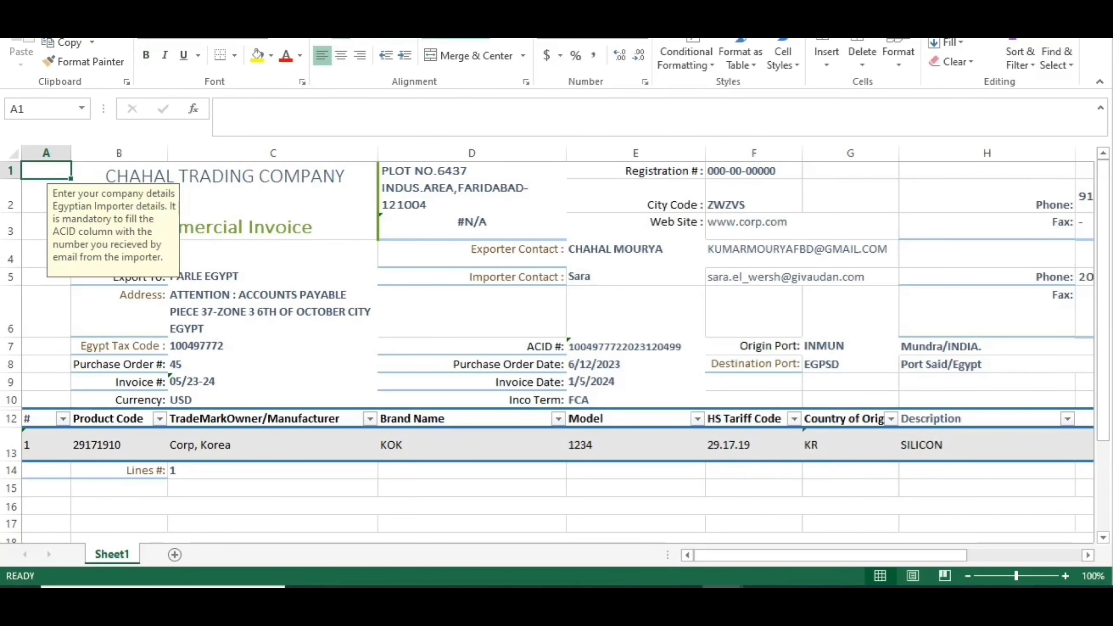
Check the product code and the trademark owner/manufacturer in the first product line.
key("Down")
key("Down")
key("Down")
key("Down")
key("Down")
key("Down")
key("Down")
key("Down")
key("Down")
key("Down")
key("Down")
key("Down")
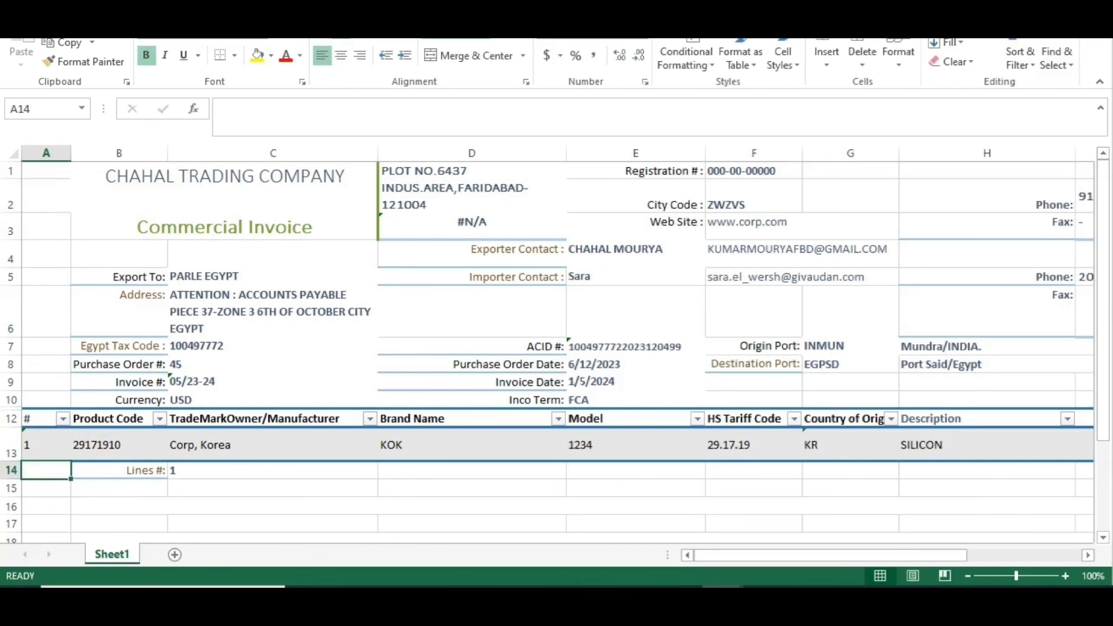
key("Up")
key("Right")
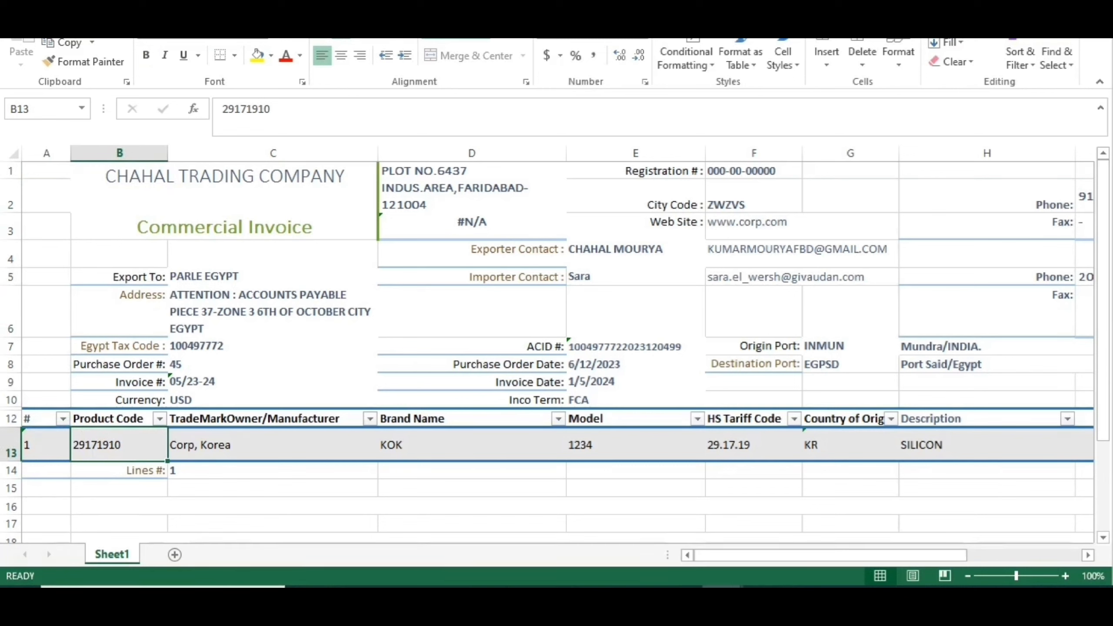
key("Right")
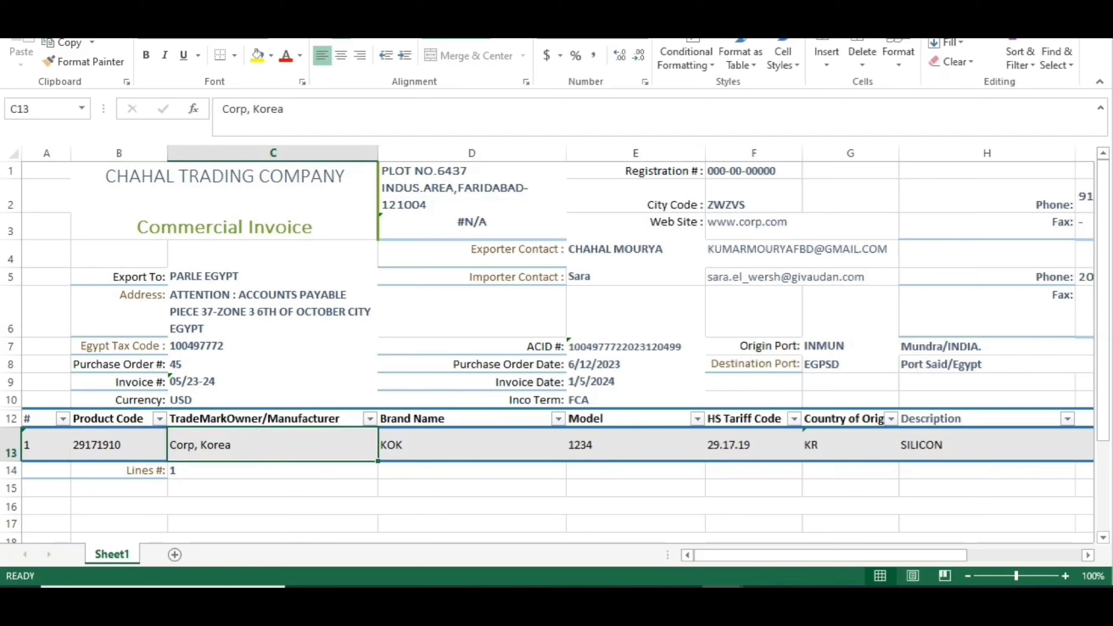
Read the entry guidance for the product line's brand name, model, HS tariff code and country of origin.
key("Right")
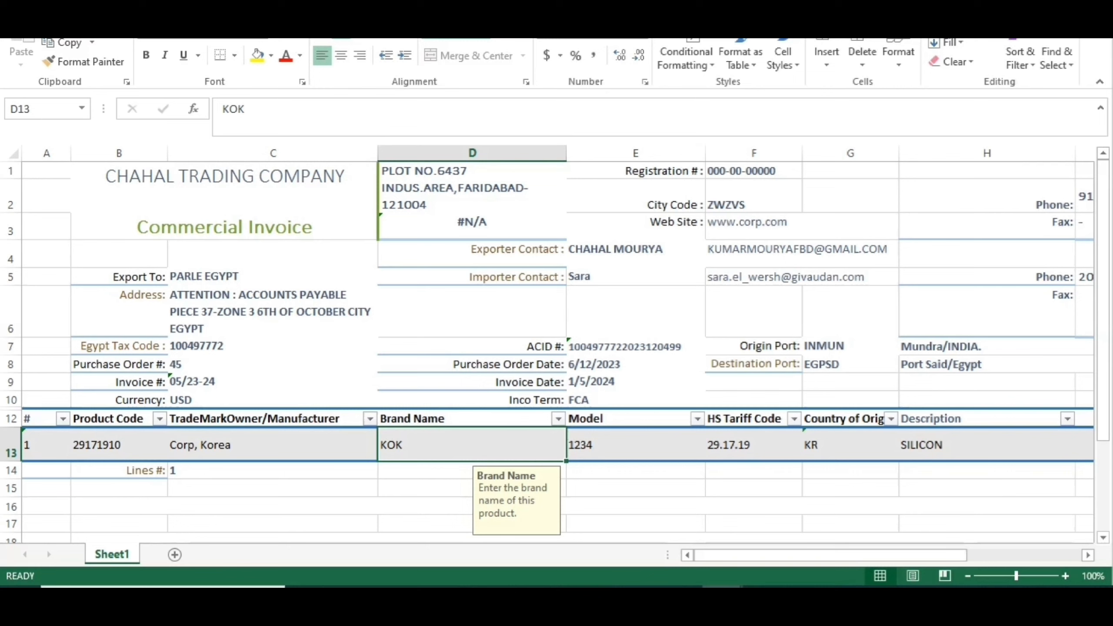
key("Right")
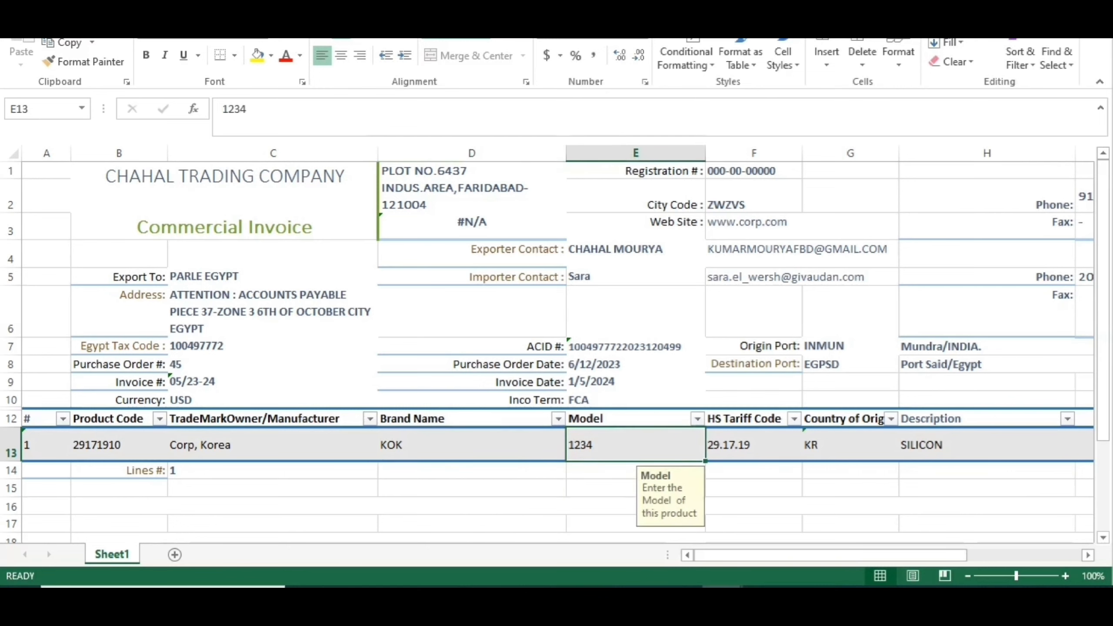
key("Right")
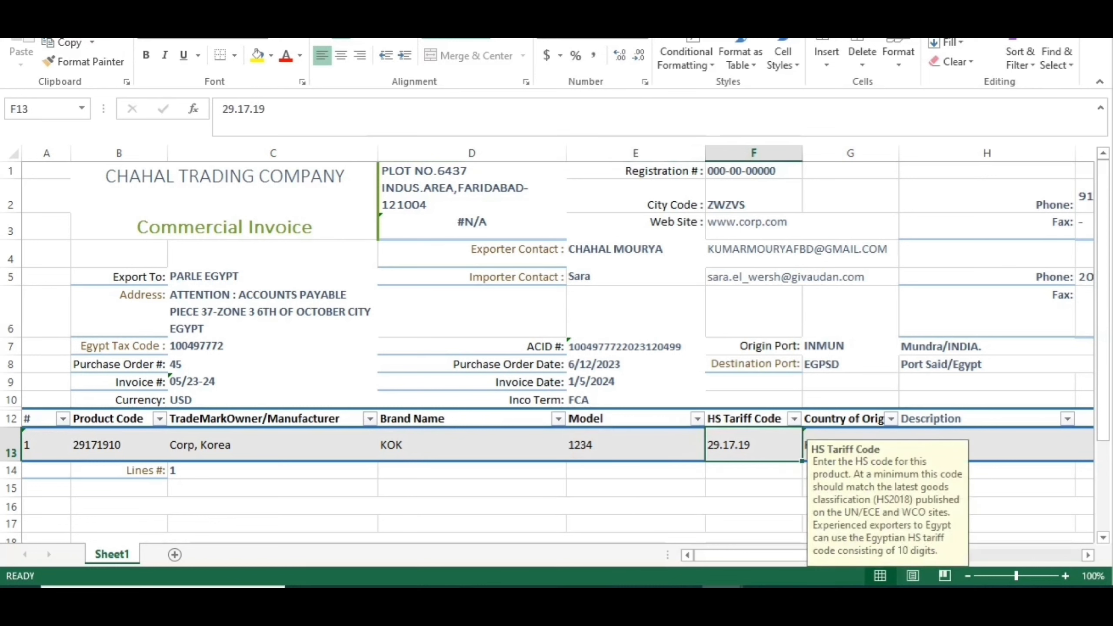
key("Right")
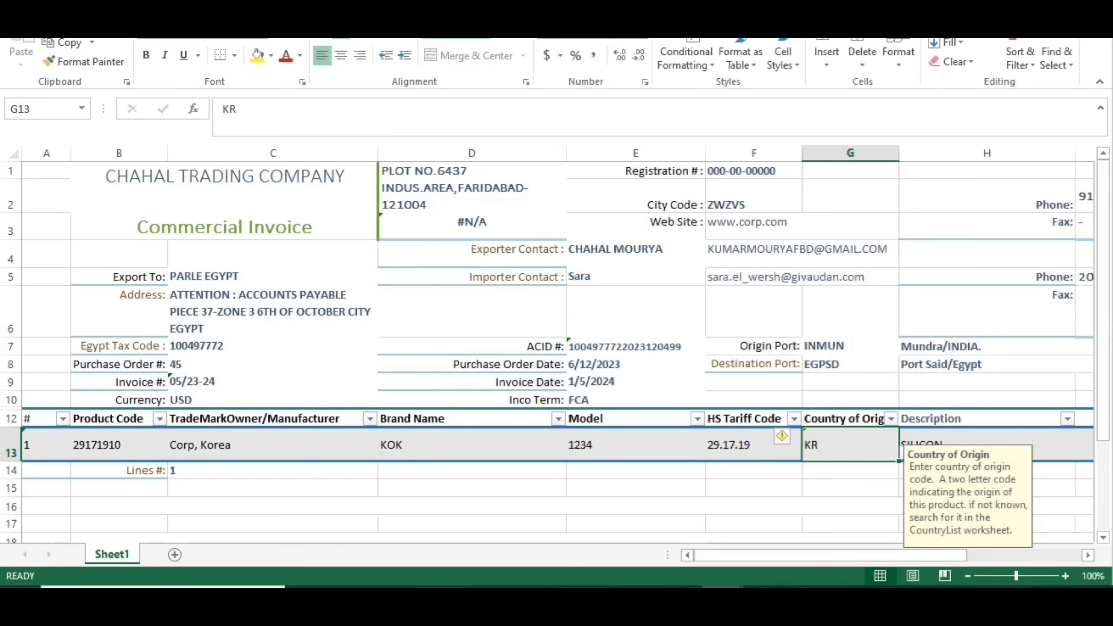
Read the entry guidance for the product line's description, quantity and quantity unit.
key("Right")
key("Right")
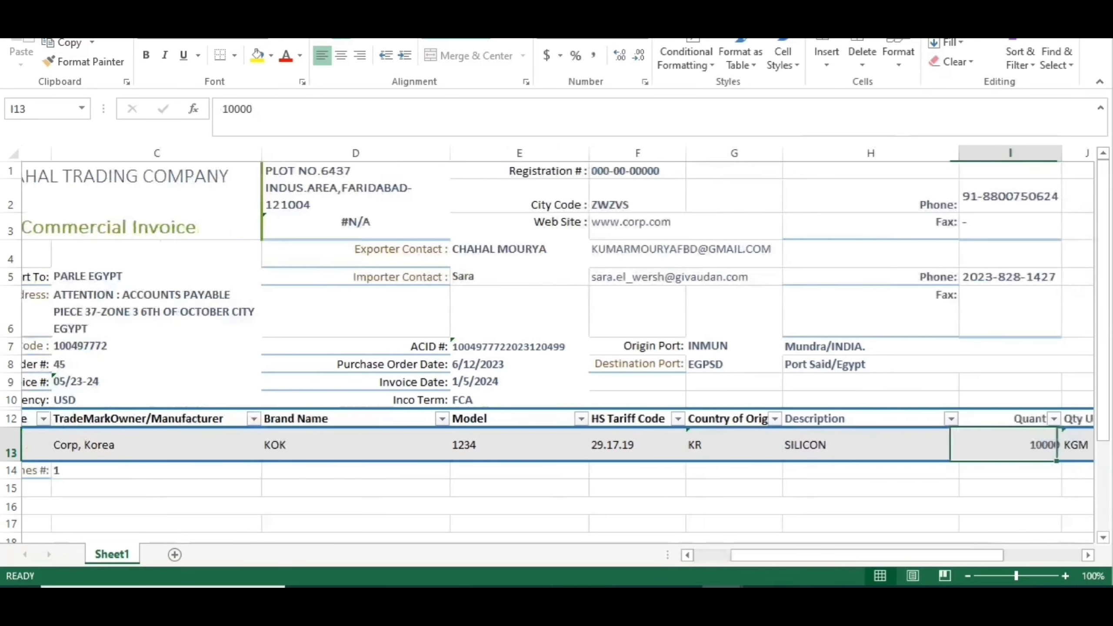
key("Left")
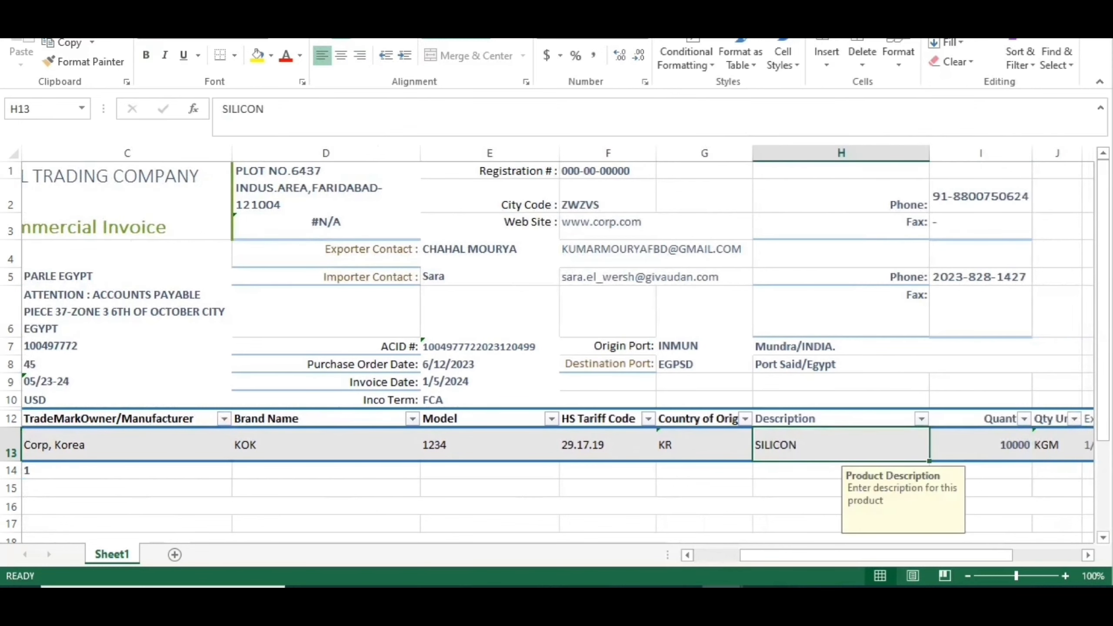
key("Right")
key("Right")
key("Right")
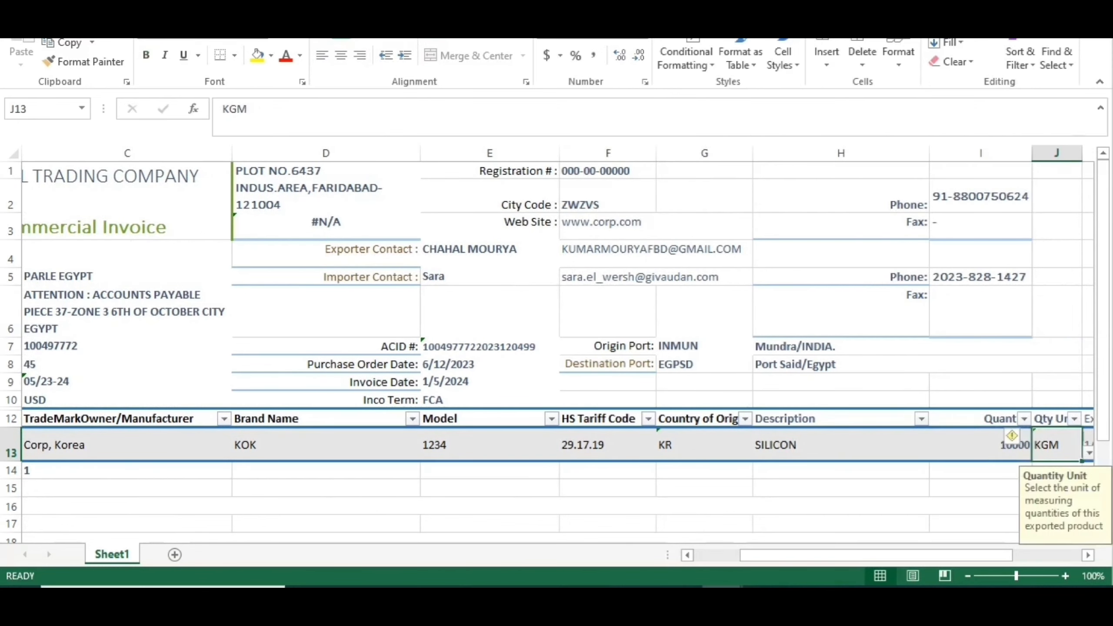
Check the quantity unit's filter choices without applying any, and check the product line's expiry date and unit price.
key("Right")
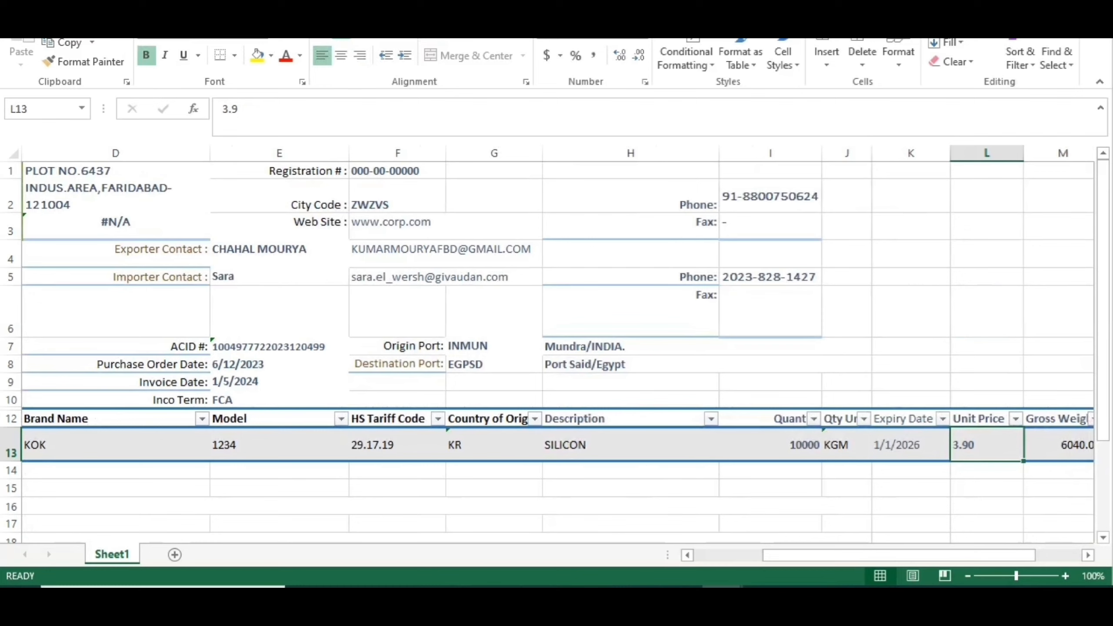
left_click(863, 419)
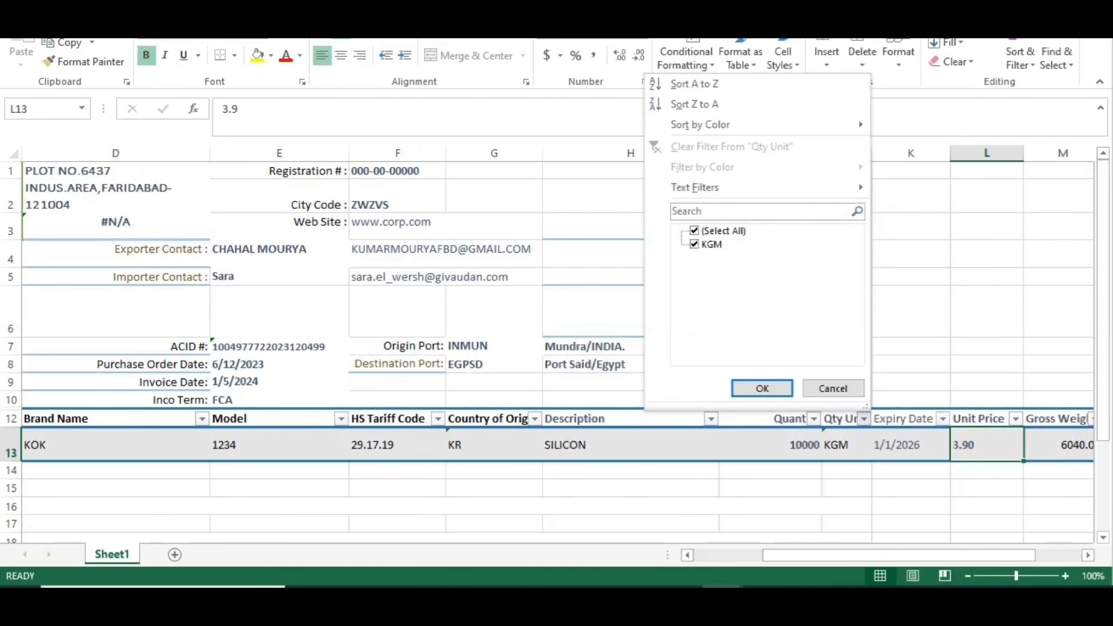
key("Escape")
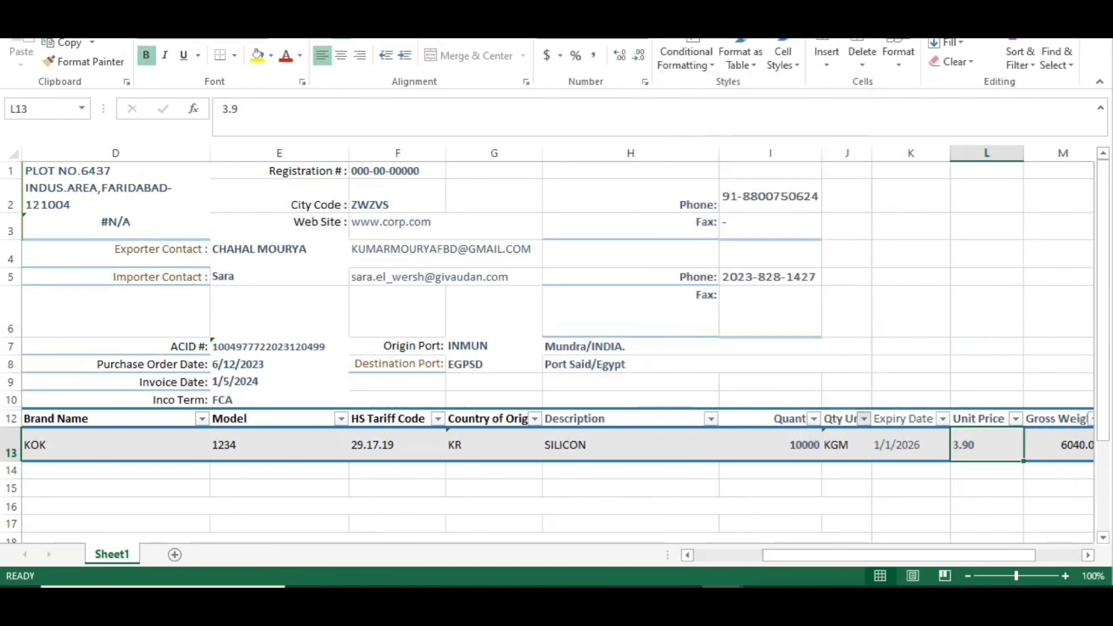
key("Left")
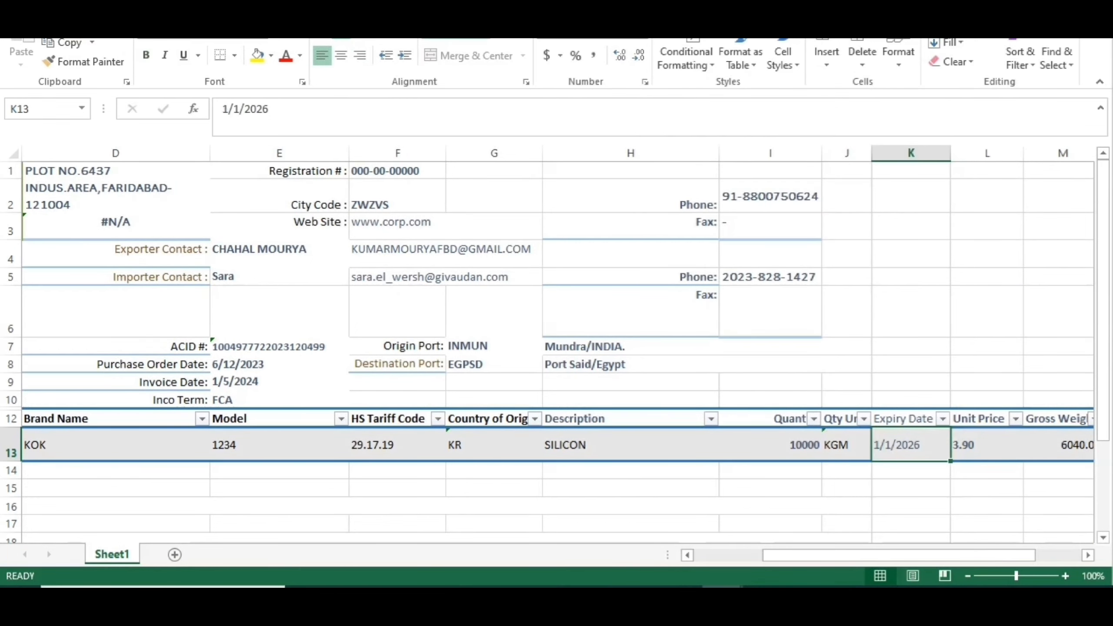
key("Right")
key("Right")
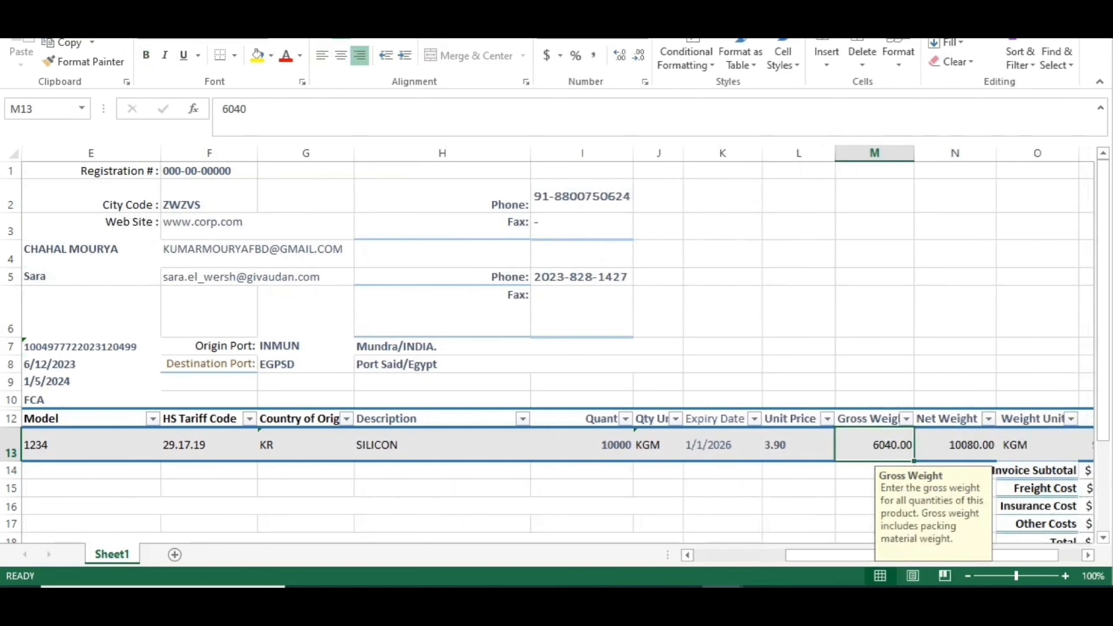
key("Left")
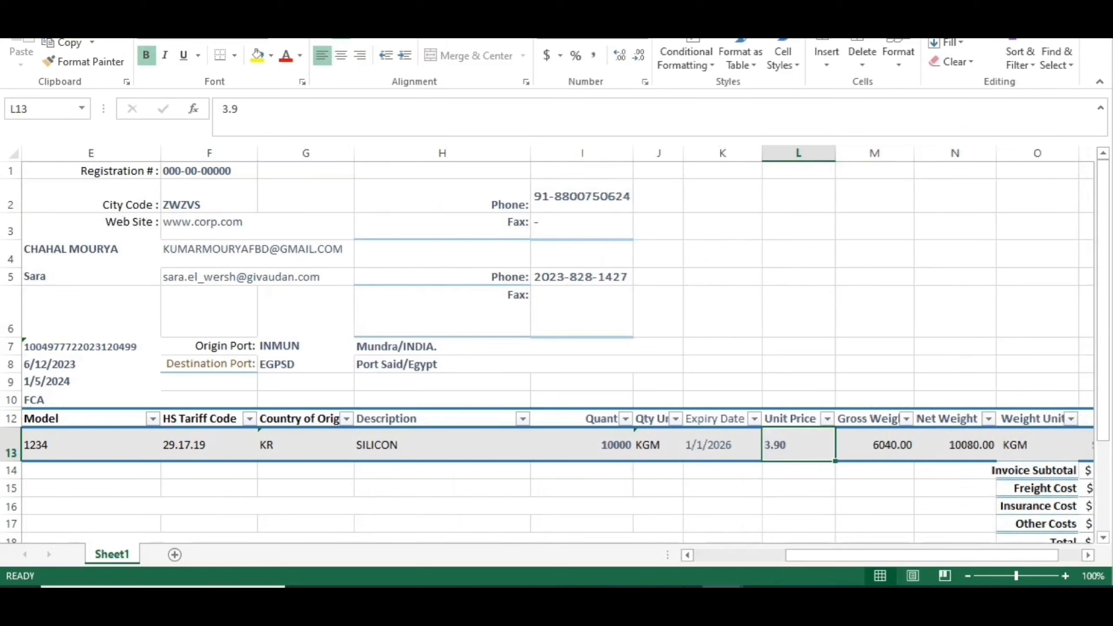
Read the entry guidance for gross weight, net weight and weight unit, and inspect the formula behind the product line's total.
left_click(875, 445)
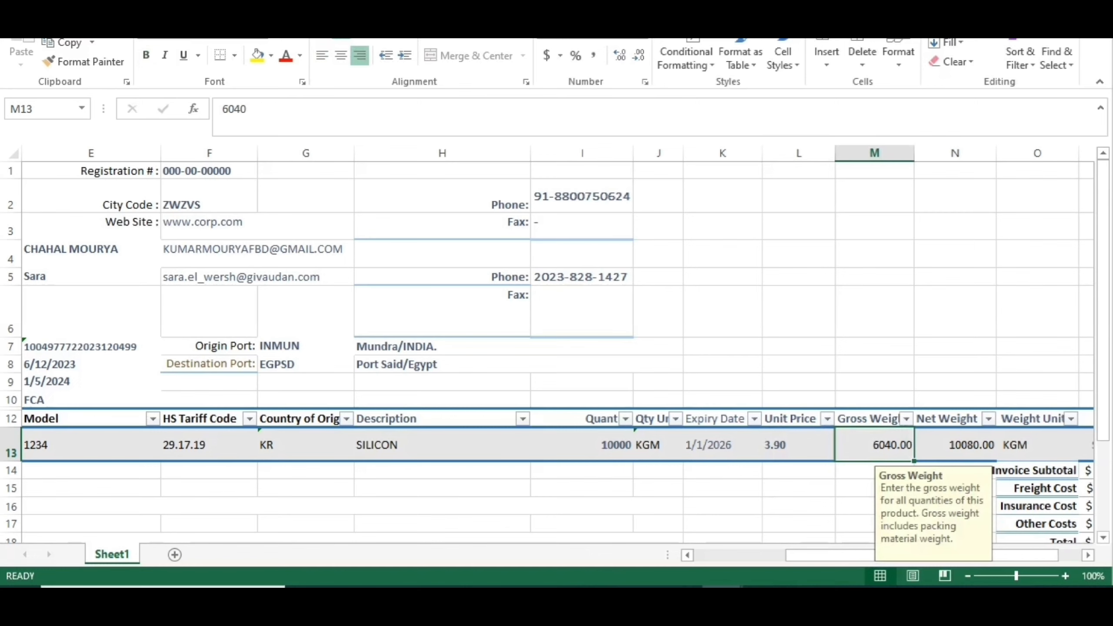
left_click(955, 445)
left_click(1038, 444)
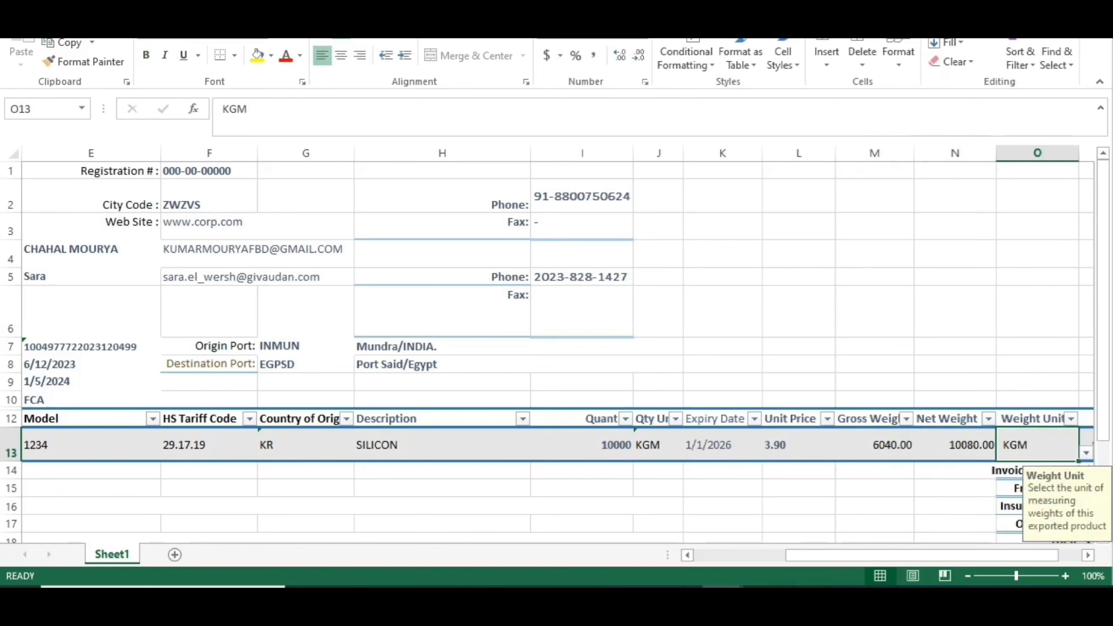
key("Right")
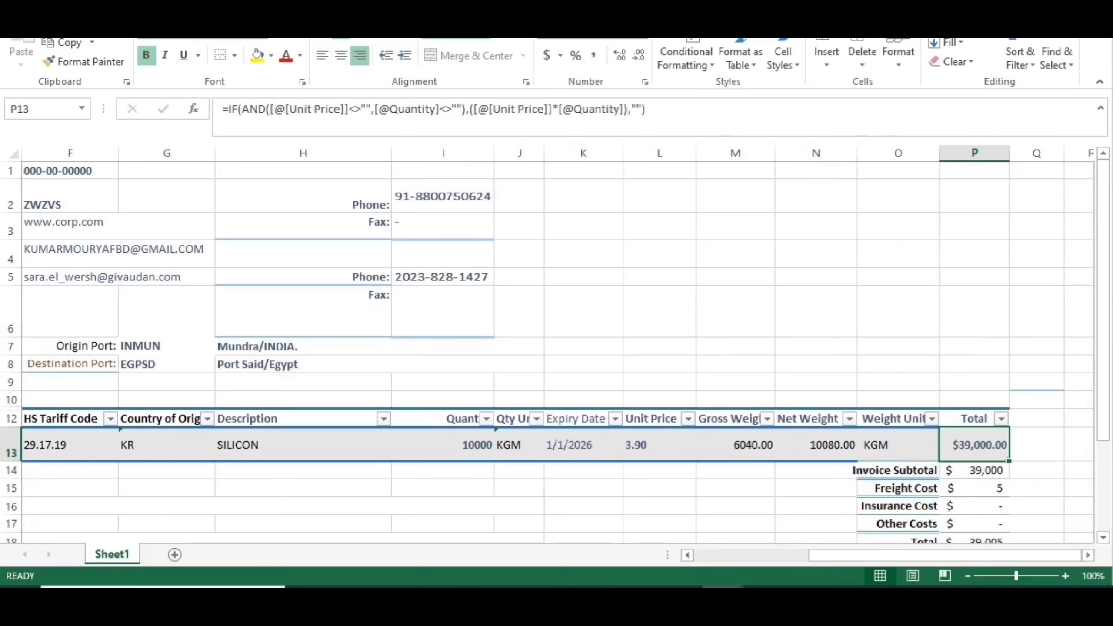
Review the subtotal, freight, insurance, other costs and grand total below the product line, including the freight cost guidance.
key("Down")
key("Down")
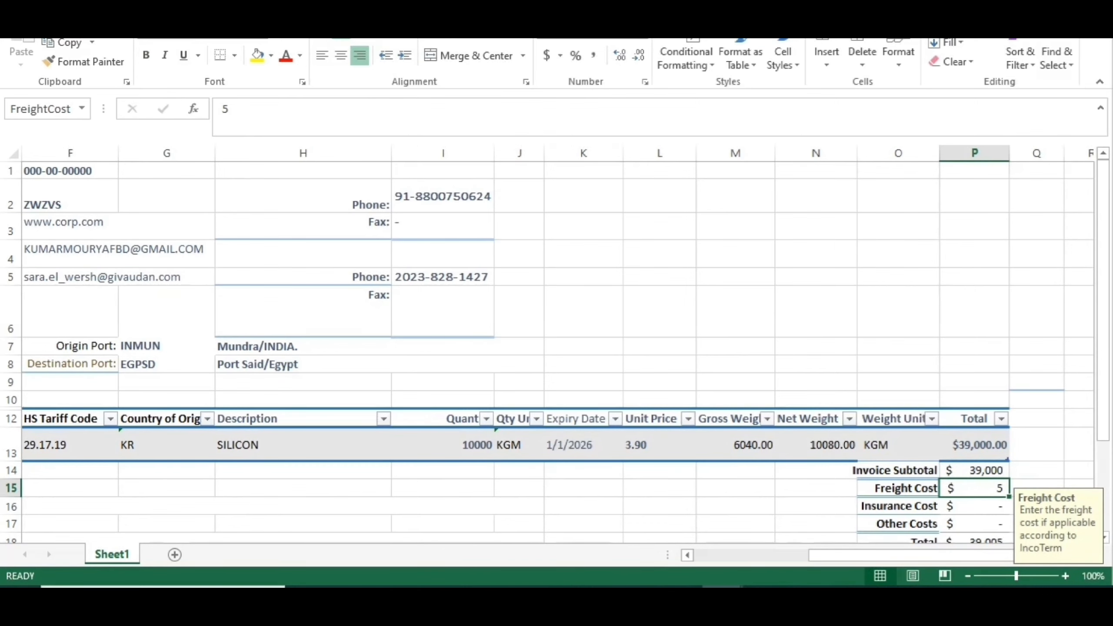
key("Down")
key("Down")
key("Down")
key("Down")
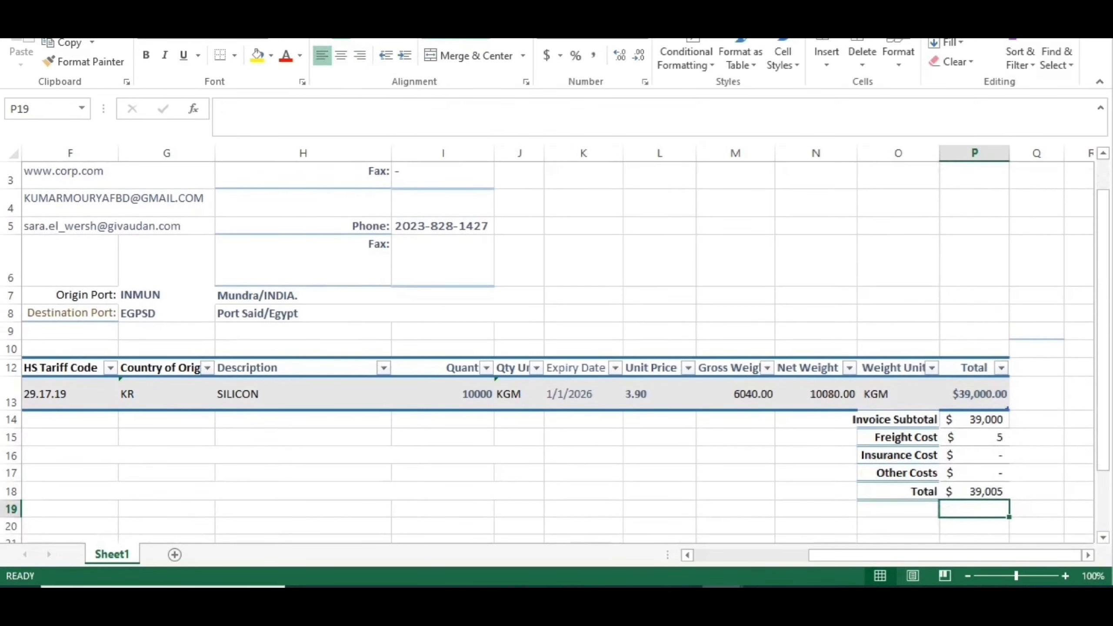
Return to cell A1 and reread the general guidance on company, importer and ACID details.
key("Up")
key("Left")
key("Left")
key("Left")
key("Left")
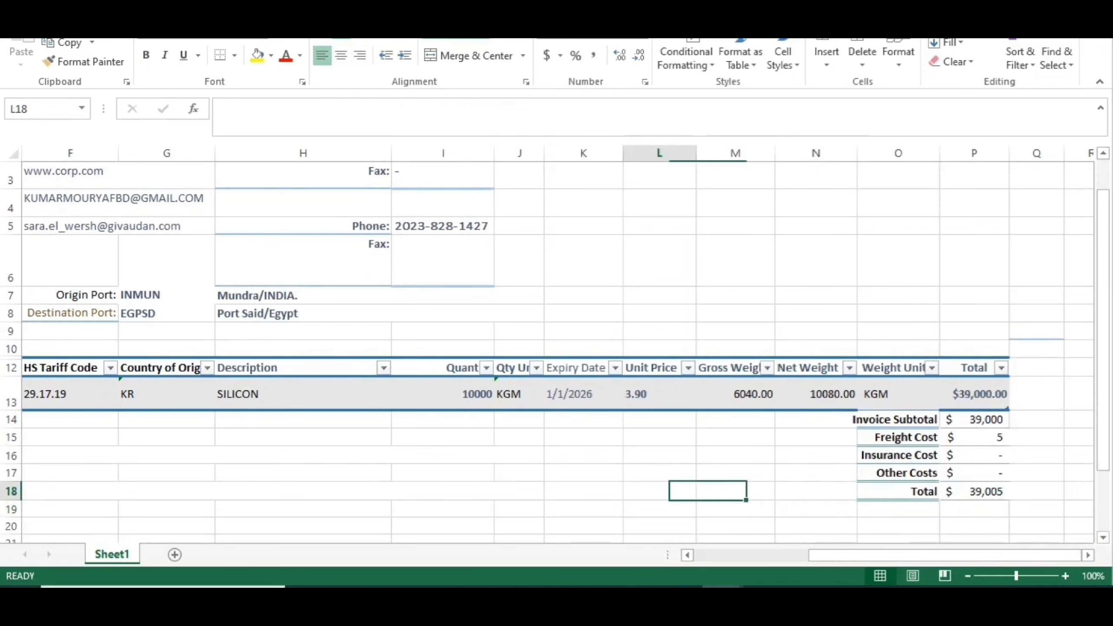
key("Home")
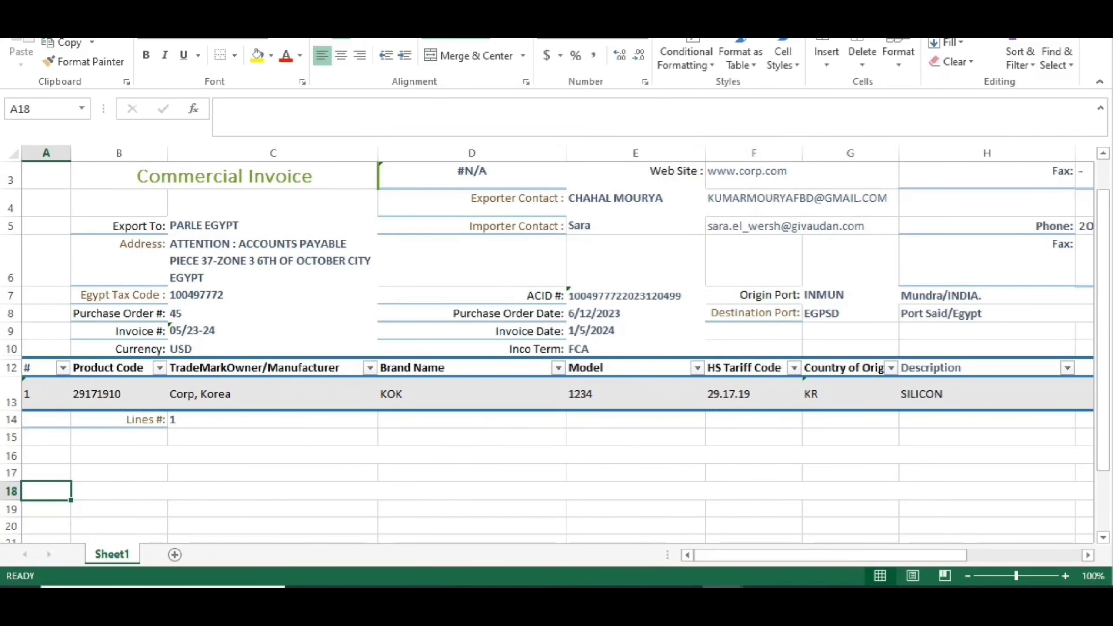
key("Up")
key("Up")
key("Up")
key("Up")
key("Up")
key("Up")
key("Up")
key("Up")
key("Up")
key("Up")
key("Up")
key("Up")
key("Up")
key("Up")
key("Up")
key("Up")
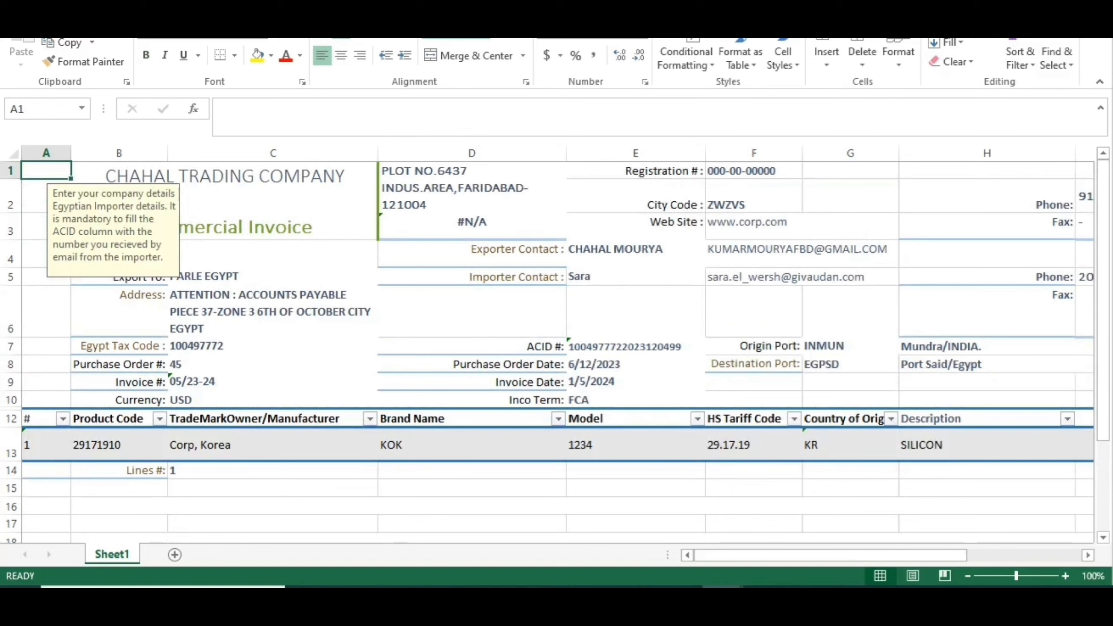
Inspect the formula behind the invoice's line count and go back up column C through the header fields.
left_click(273, 488)
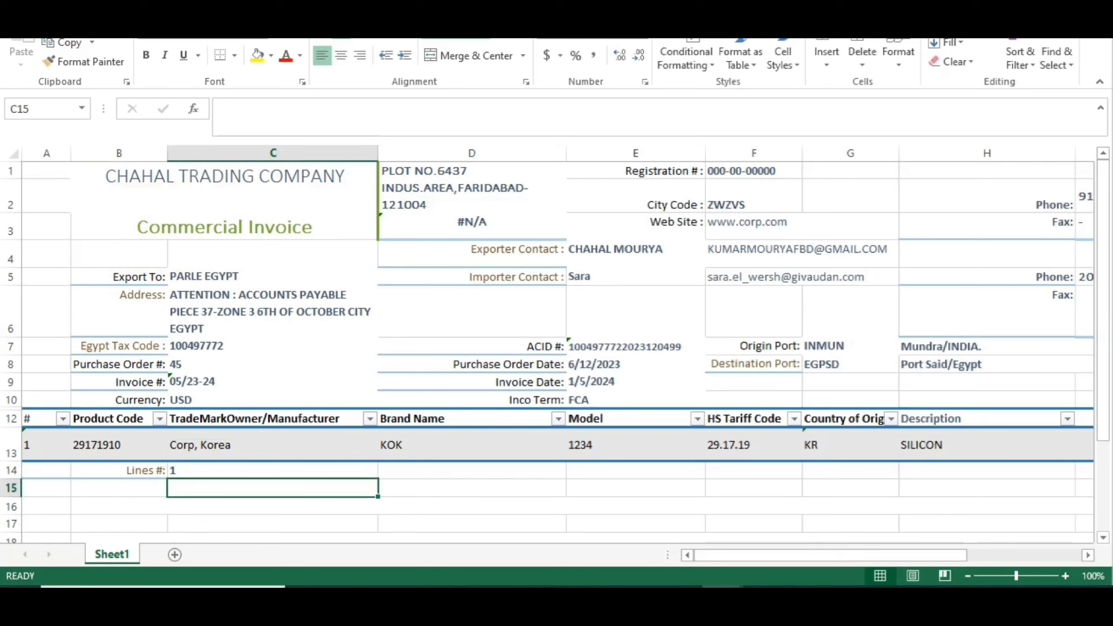
key("Up")
key("Up")
key("Up")
key("Up")
key("Up")
key("Up")
key("Up")
key("Up")
key("Up")
key("Up")
key("Up")
key("Up")
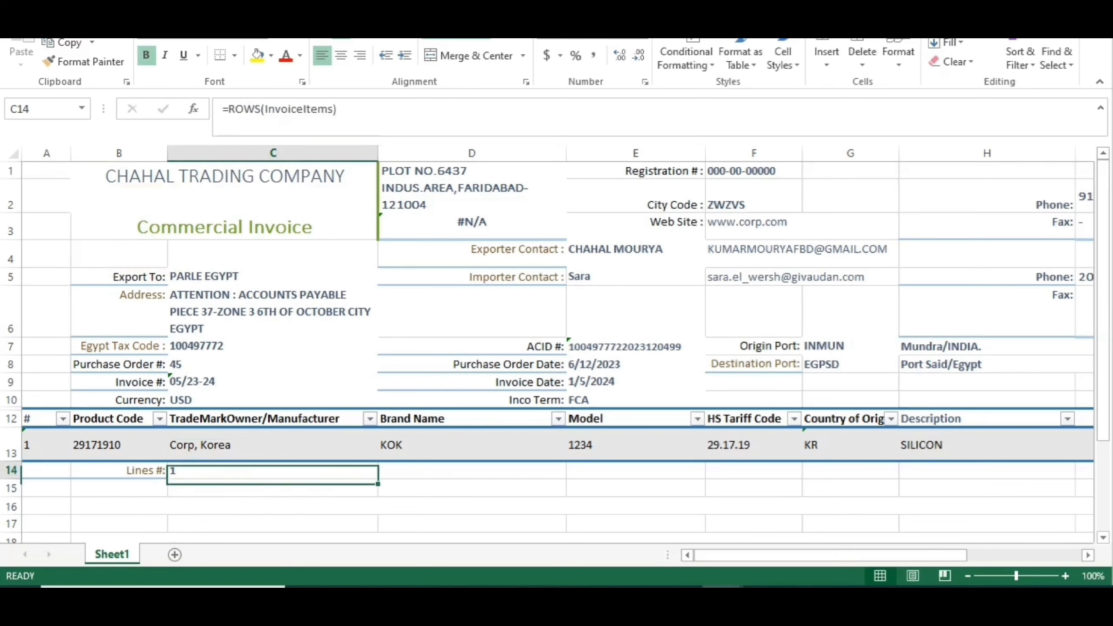
Check the exporter's phone number in the invoice header and return to the purchase order number row.
key("Right")
key("Right")
key("Right")
key("Right")
key("Right")
key("Right")
key("Right")
key("Right")
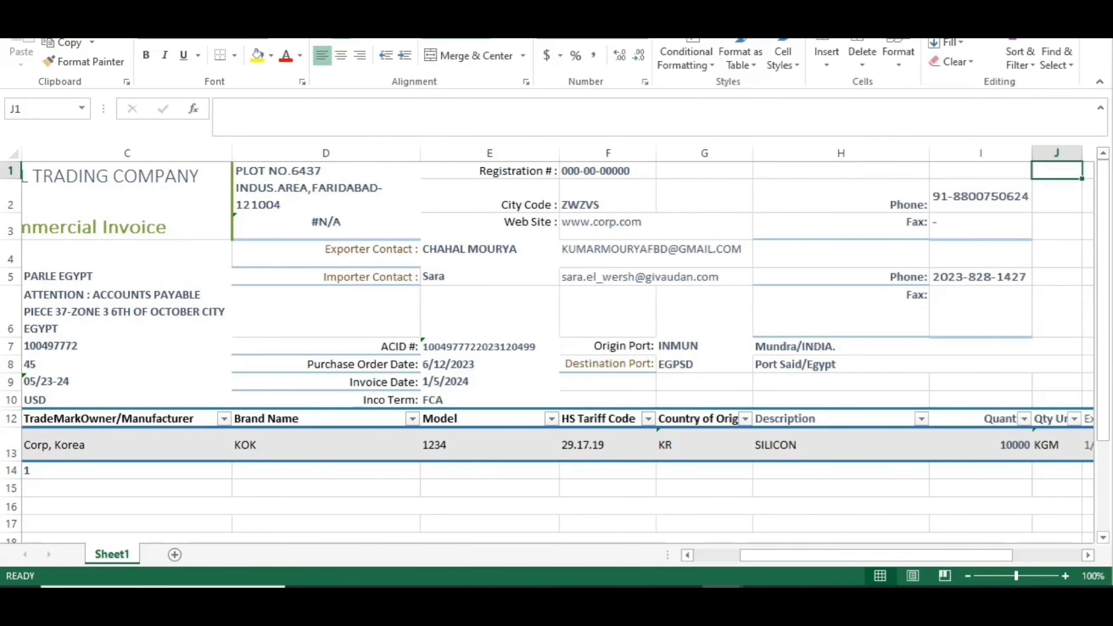
key("Left")
key("Down")
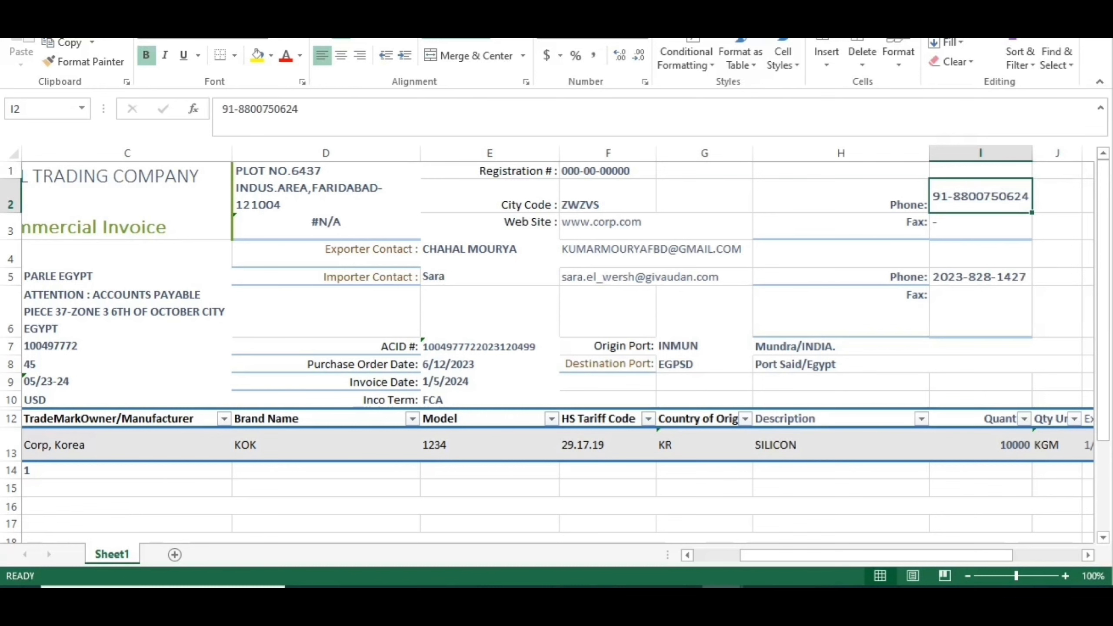
left_click(127, 364)
key("Left")
key("Left")
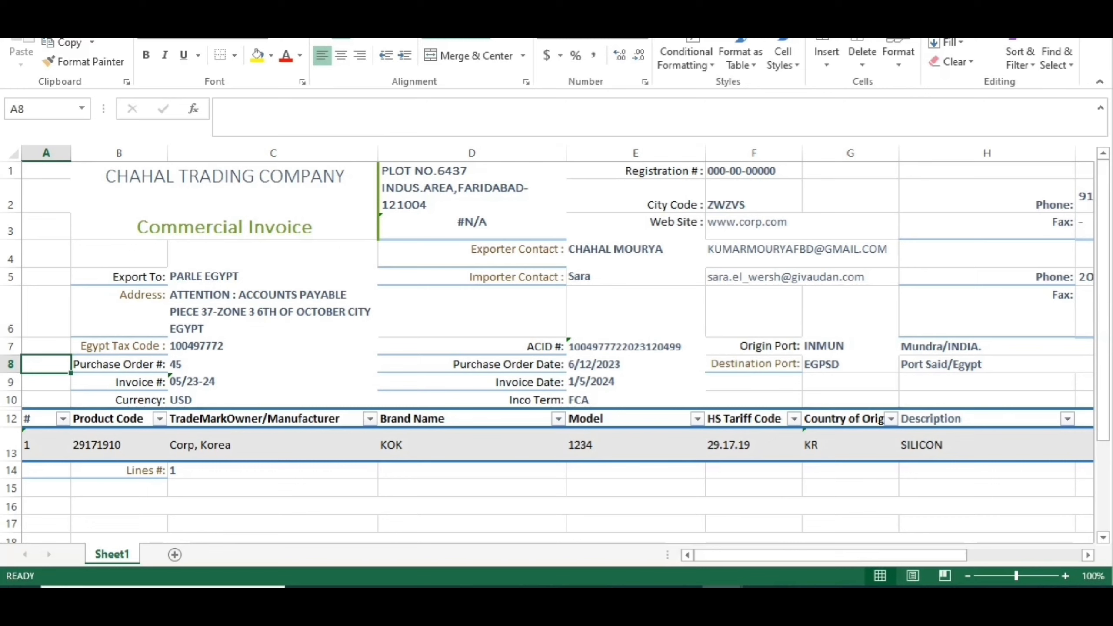
Review the filled-in product line across to its weight columns and the neighbouring cost summary.
left_click(273, 523)
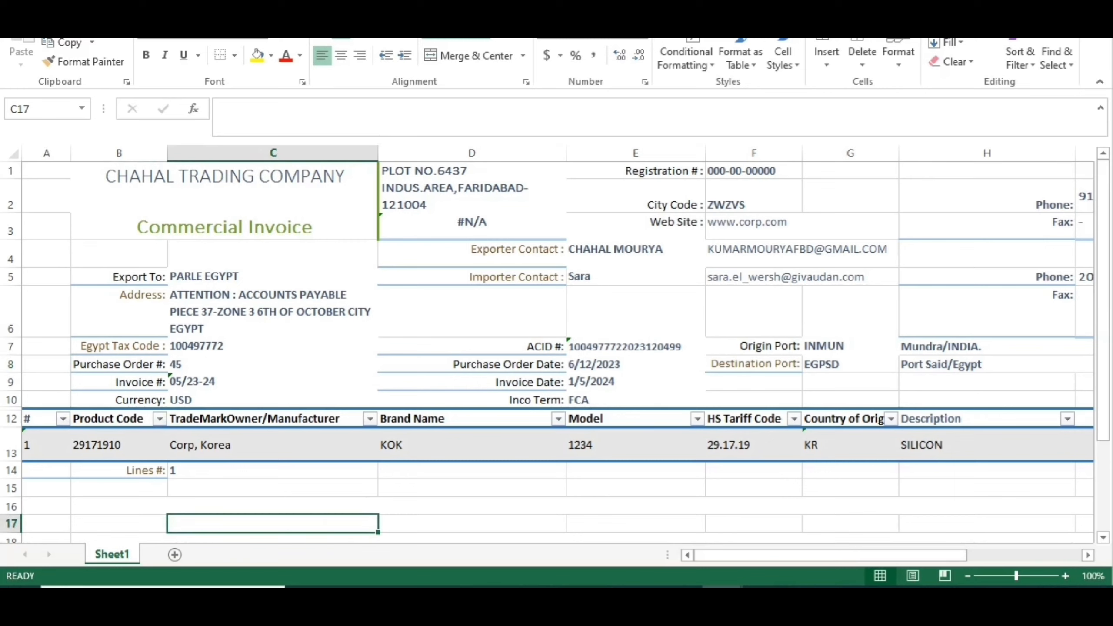
key("Up")
key("Right")
key("Right")
key("Right")
key("Right")
key("Right")
key("Right")
key("Right")
key("Right")
key("Right")
key("Right")
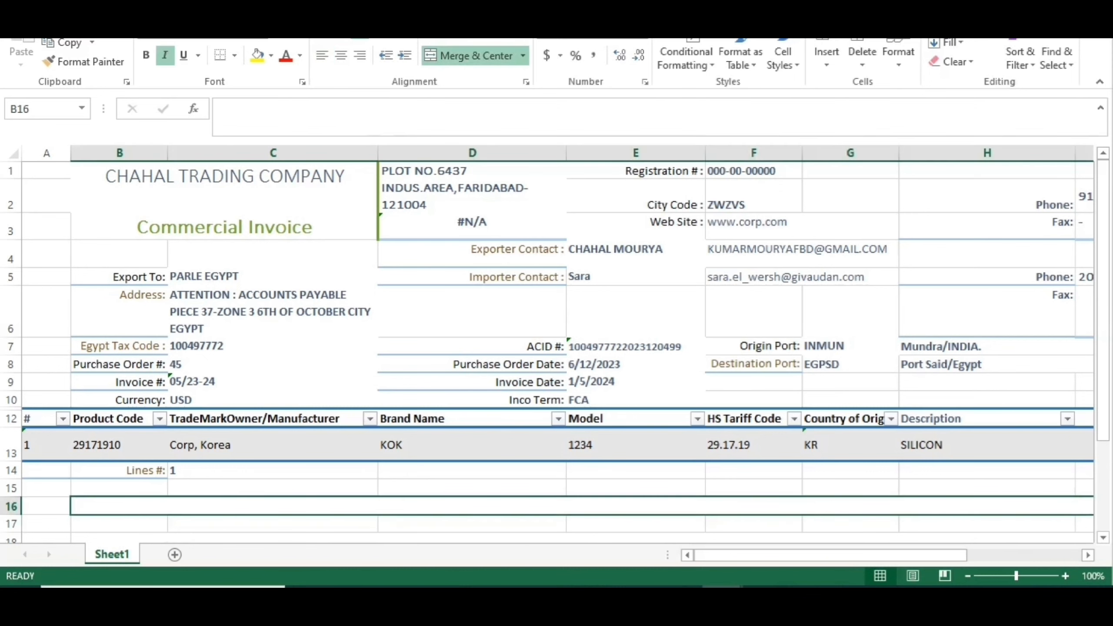
key("Right")
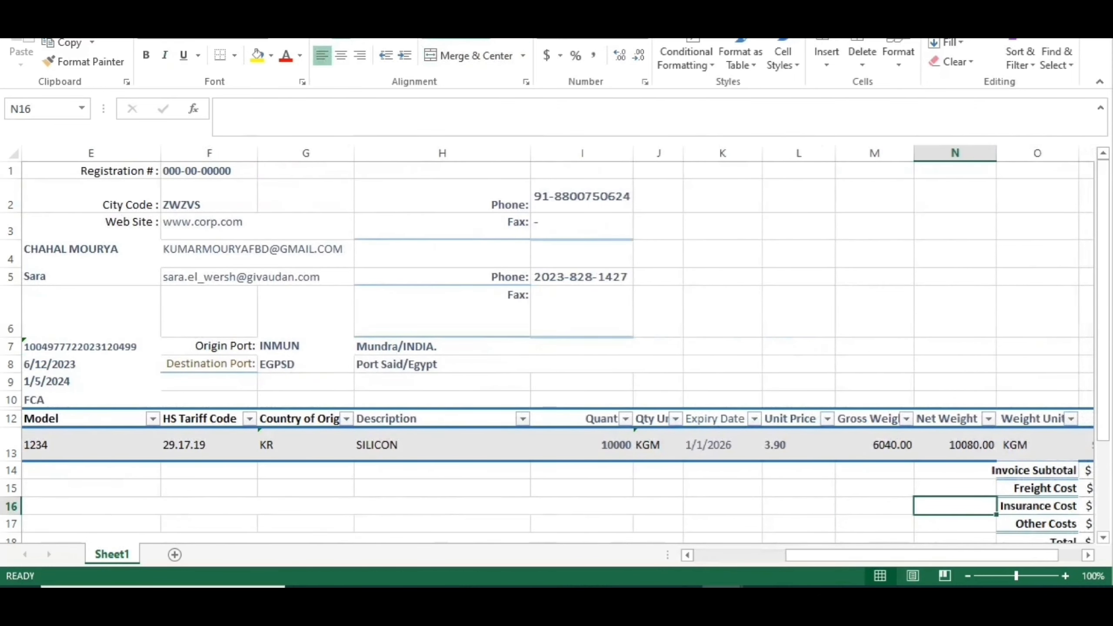
key("Left")
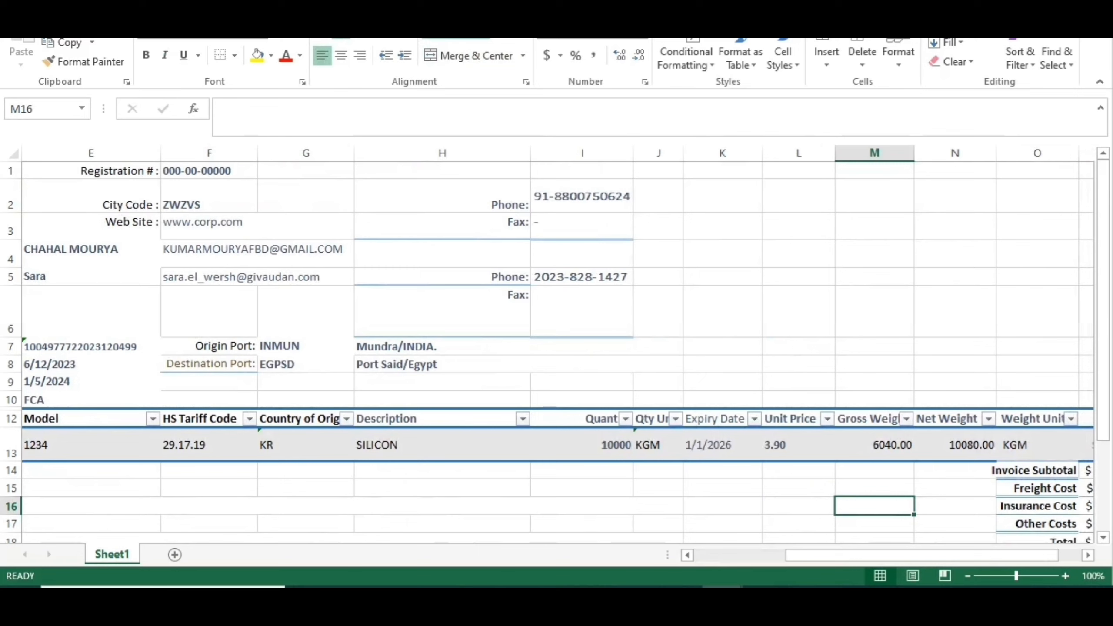